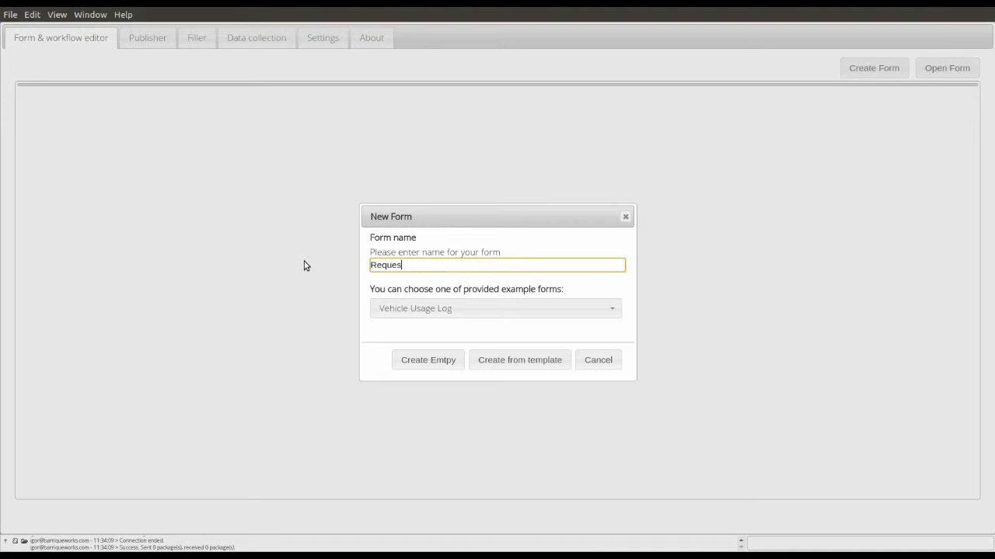
Step: Name the new form "Request for support" and create it as an empty form
type("for support")
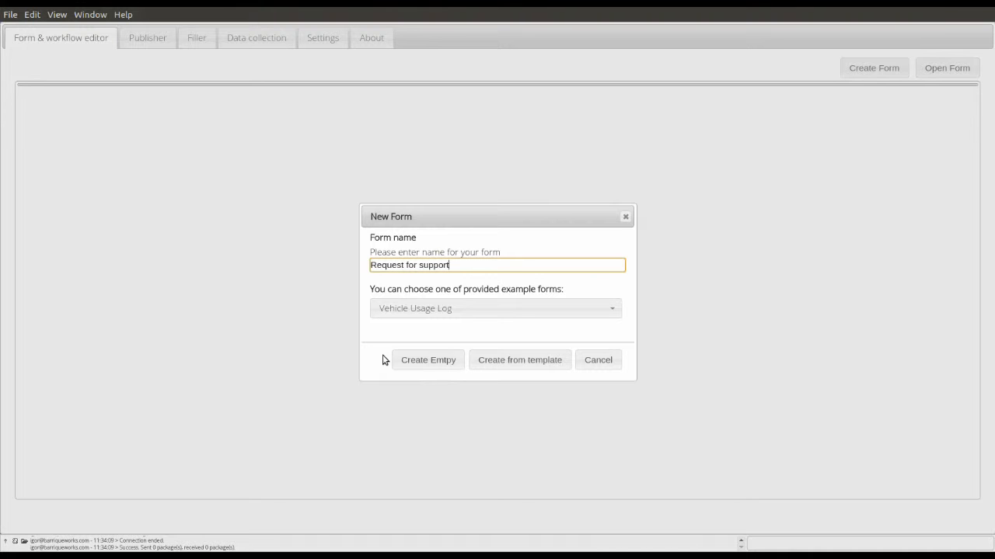
left_click(437, 360)
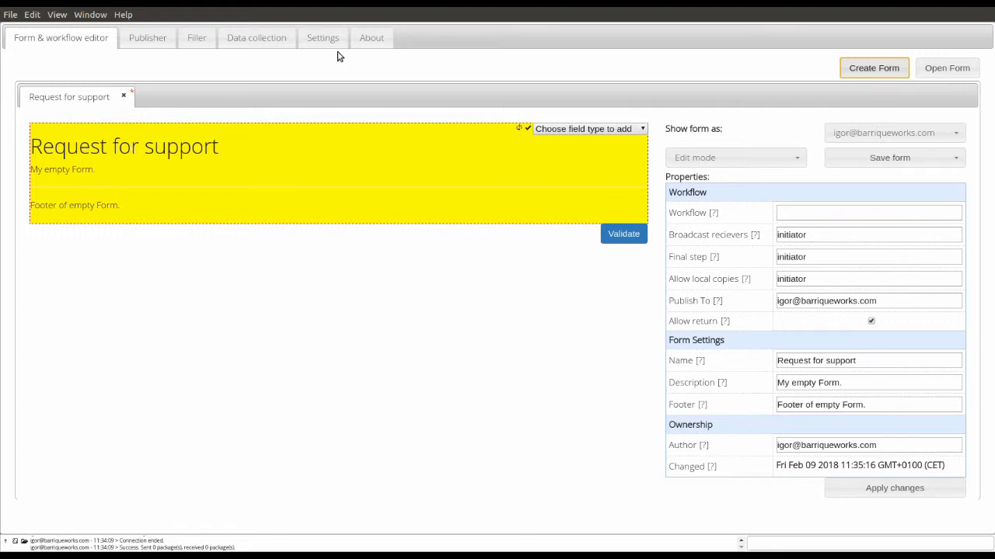
Step: Copy the customer support contact's e-mail from the Barrique Works case study into the form's Publish To property
left_click(363, 40)
left_click(331, 77)
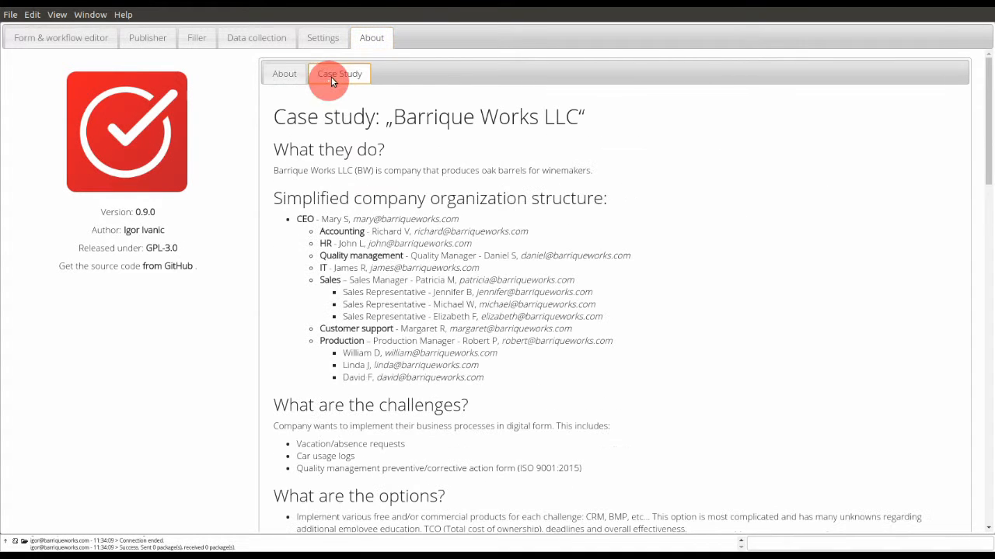
left_click_drag(599, 331, 455, 330)
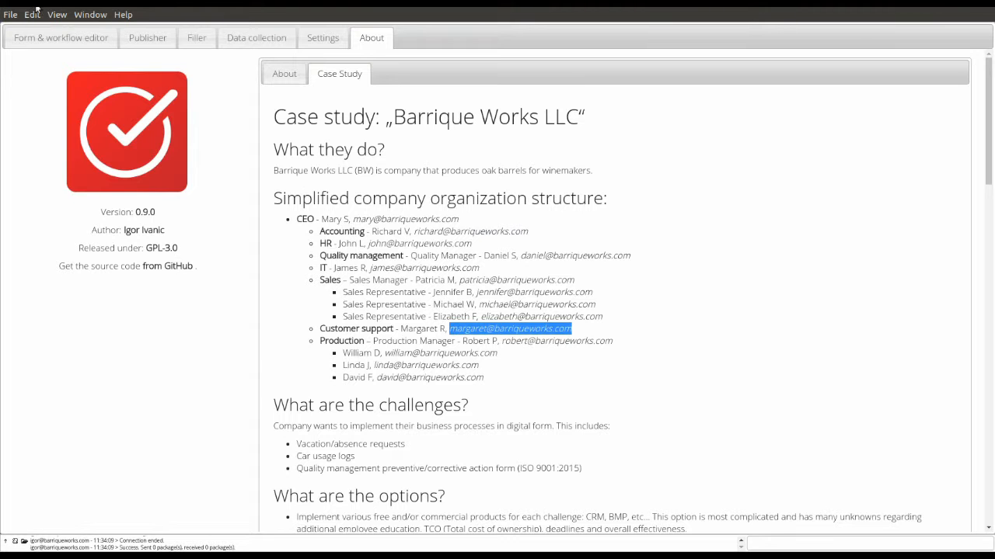
left_click(56, 38)
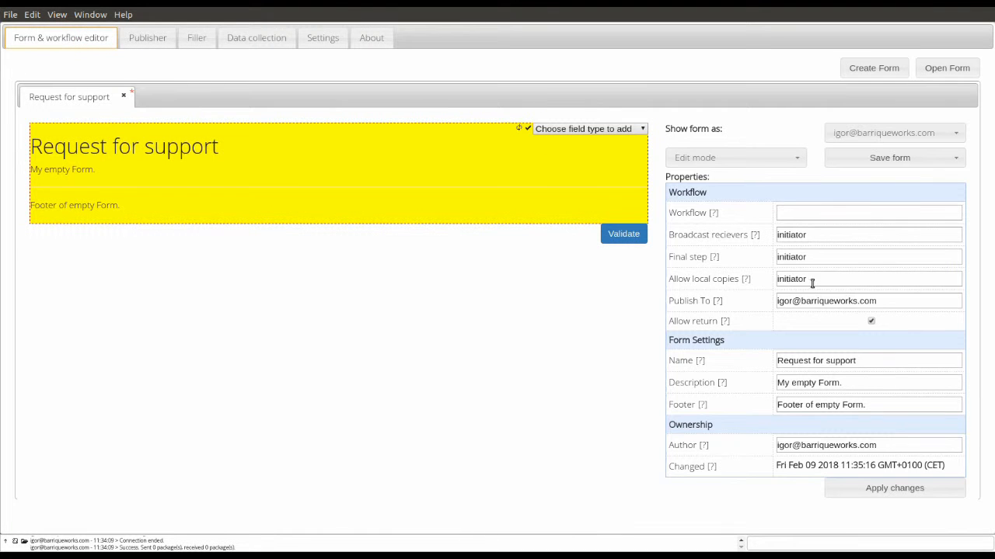
triple_click(890, 301)
key("ctrl+v")
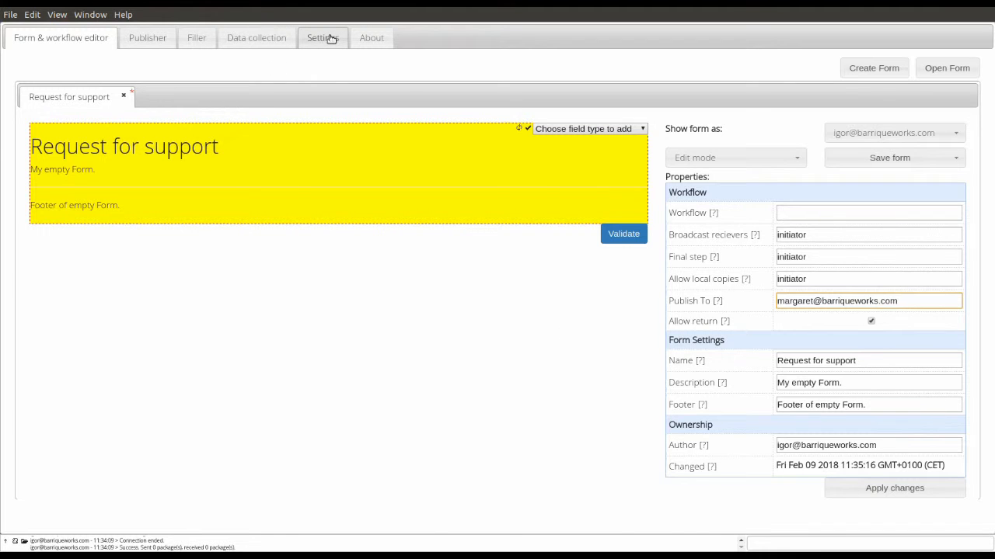
Step: Replace the form's broadcast receivers with the quality manager's e-mail copied from the case study
left_click(358, 40)
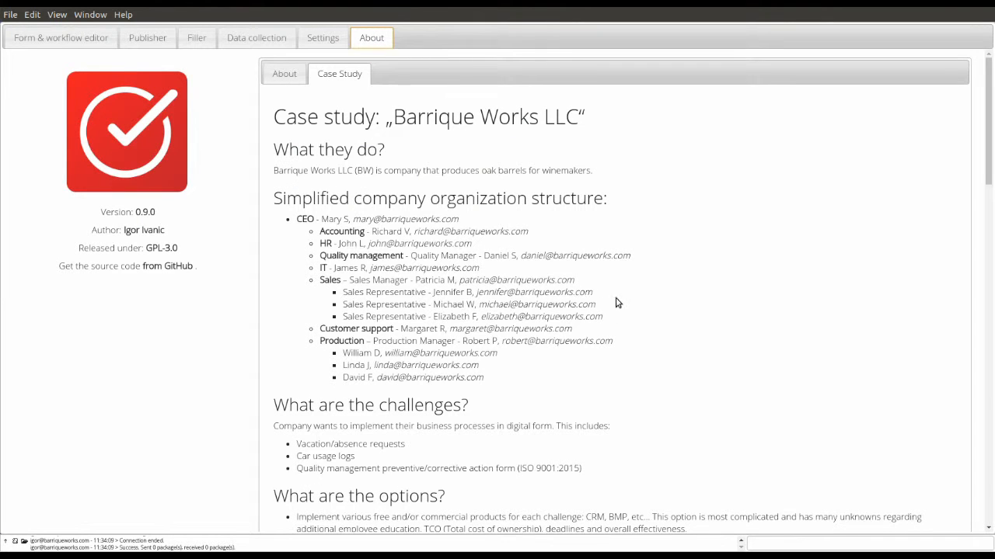
left_click_drag(644, 261, 525, 259)
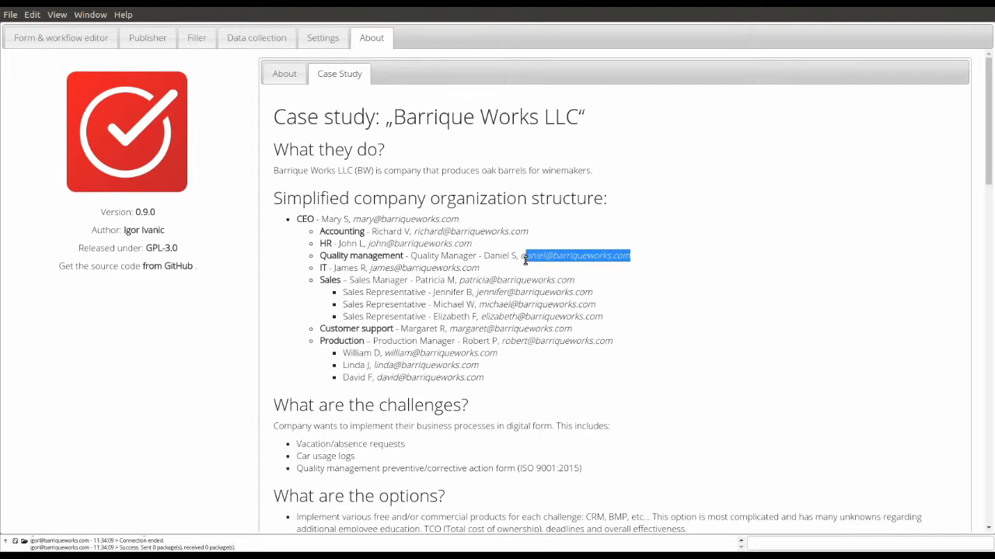
left_click(69, 38)
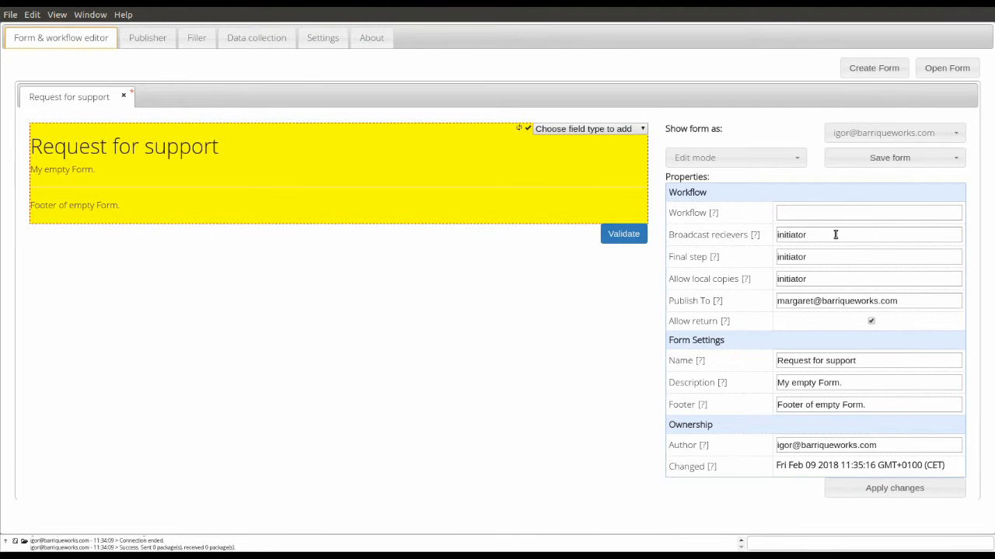
left_click_drag(834, 234, 740, 237)
key("ctrl+v")
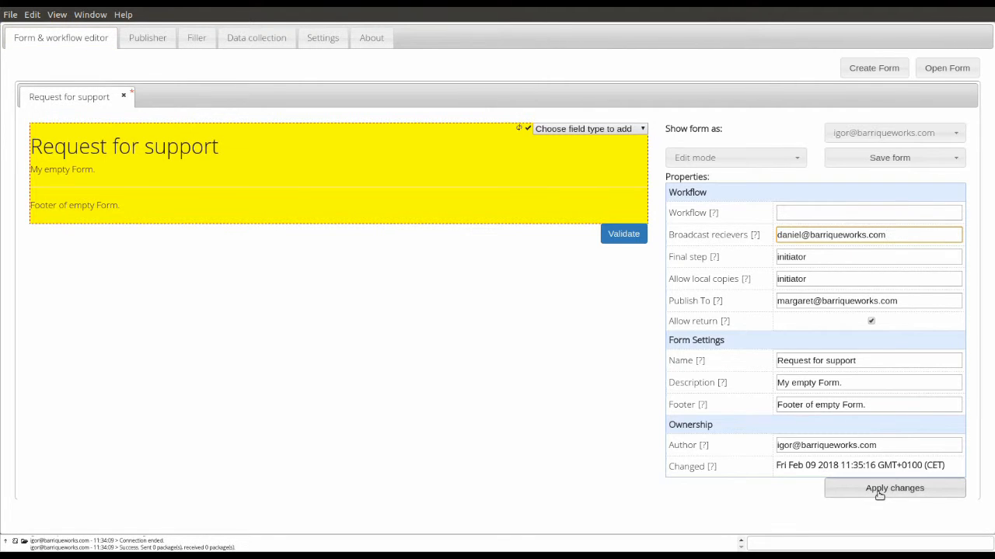
Step: Set the form's Final step to the same e-mail as Publish To and apply the workflow changes
left_click(917, 302)
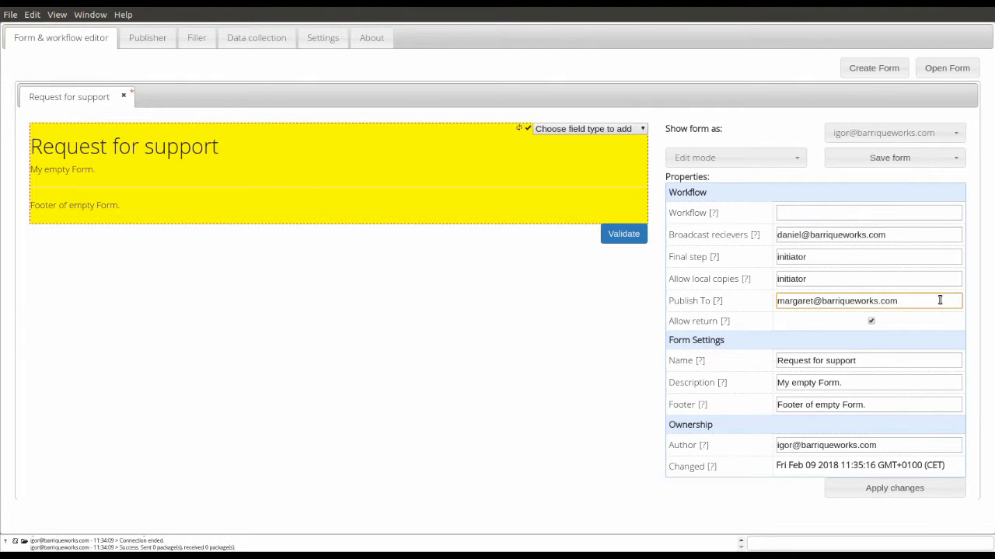
left_click_drag(908, 300, 780, 303)
key("ctrl+c")
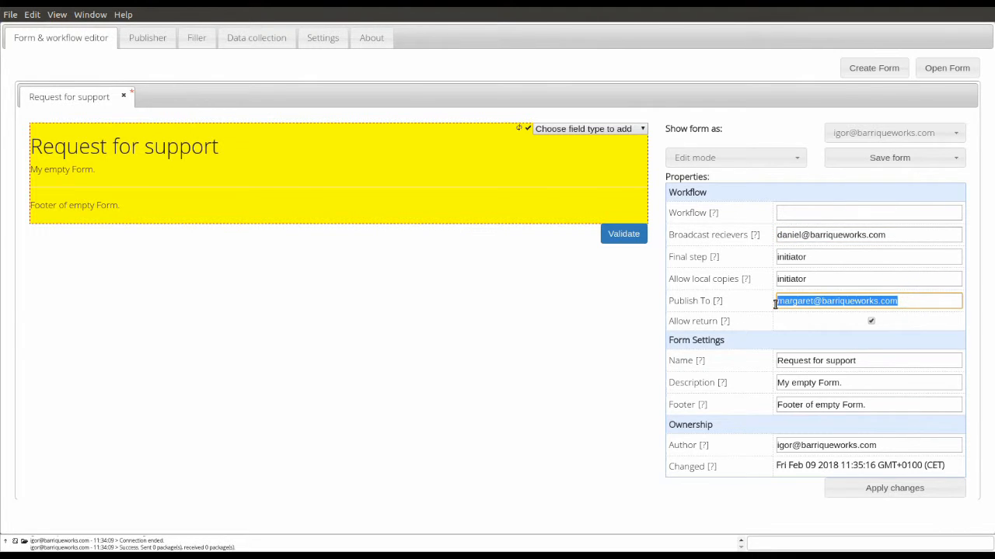
left_click(827, 257)
key("ctrl+a")
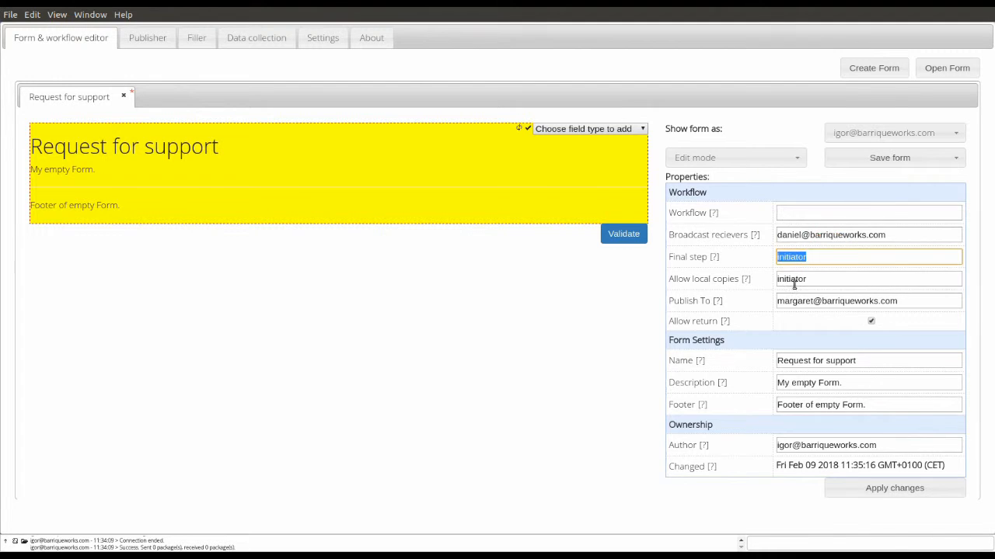
key("ctrl+v")
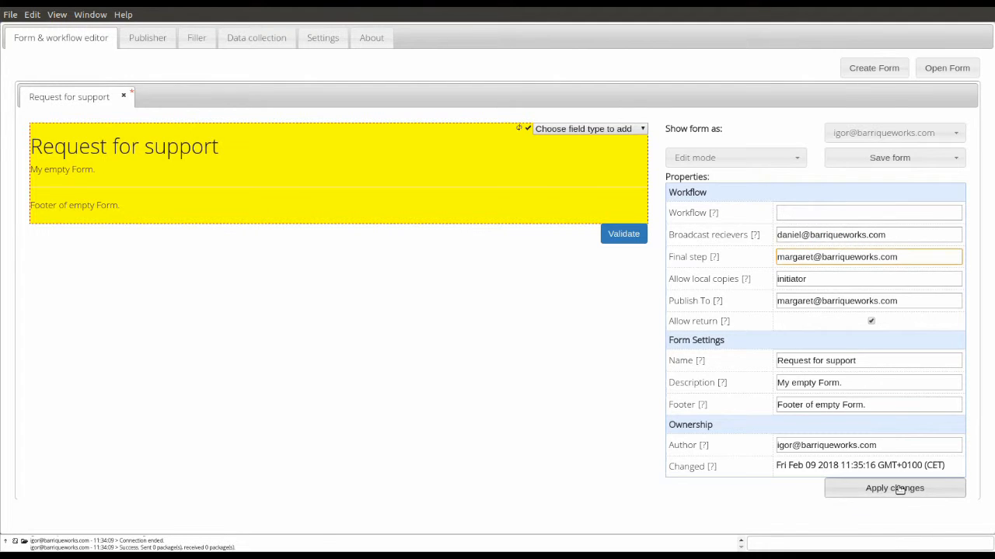
left_click(899, 489)
Step: Add a group to the form, name it "Request" and apply the change
left_click(607, 132)
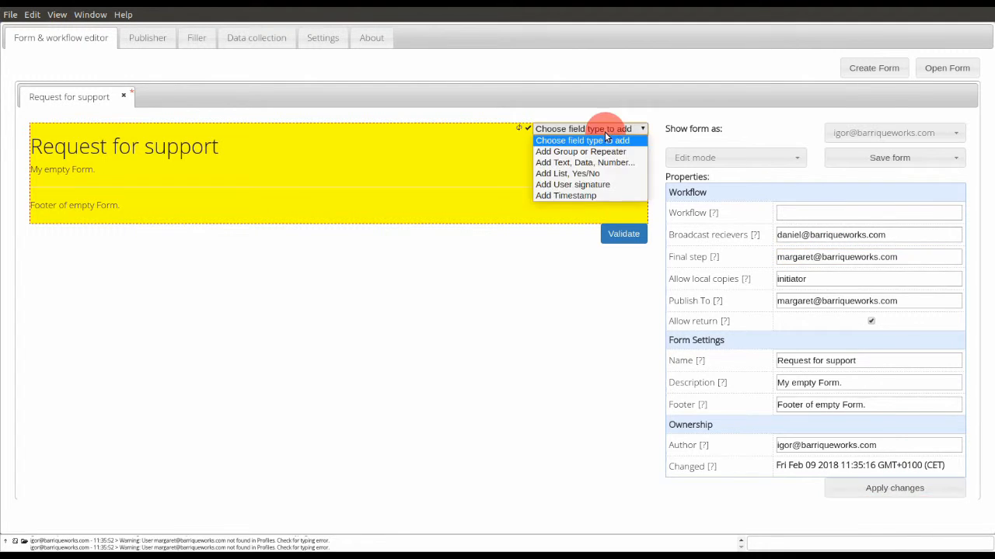
left_click(592, 153)
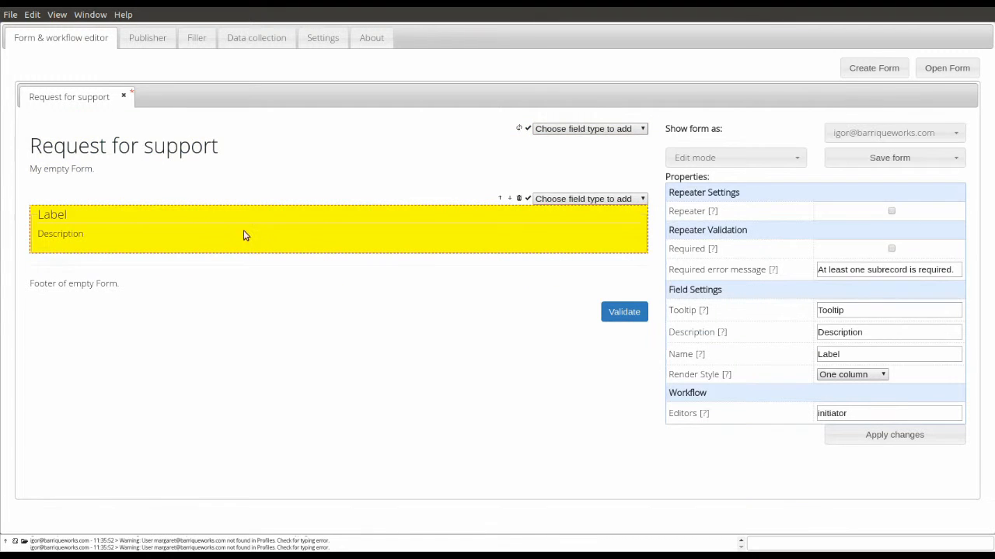
double_click(858, 356)
type("Request")
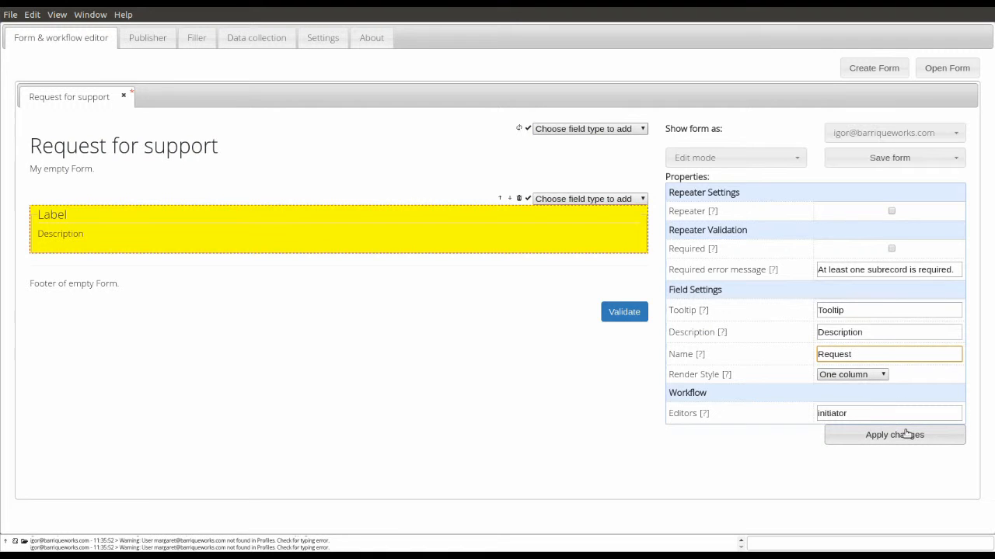
left_click(906, 435)
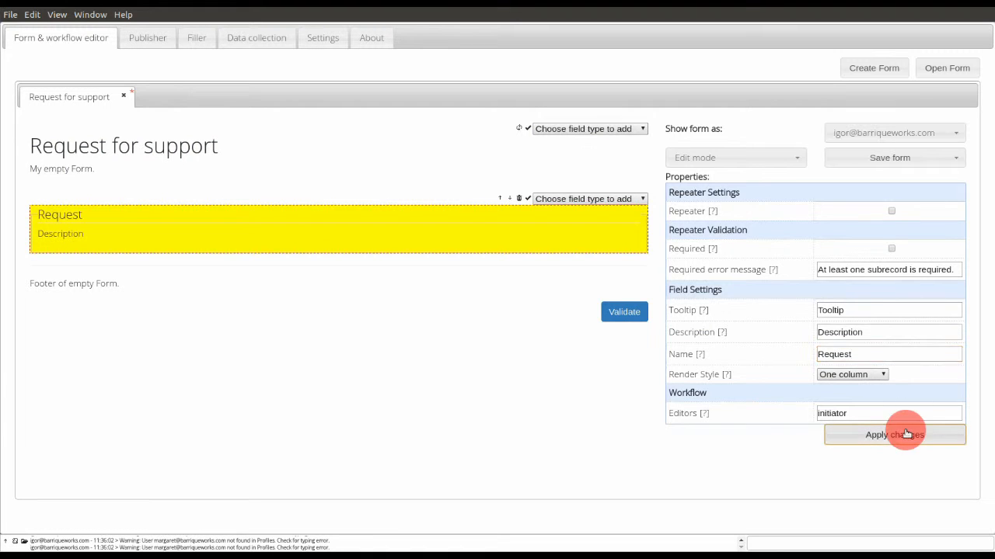
Step: Add a text field to the Request group, name it "Customer" and apply the change
left_click(600, 201)
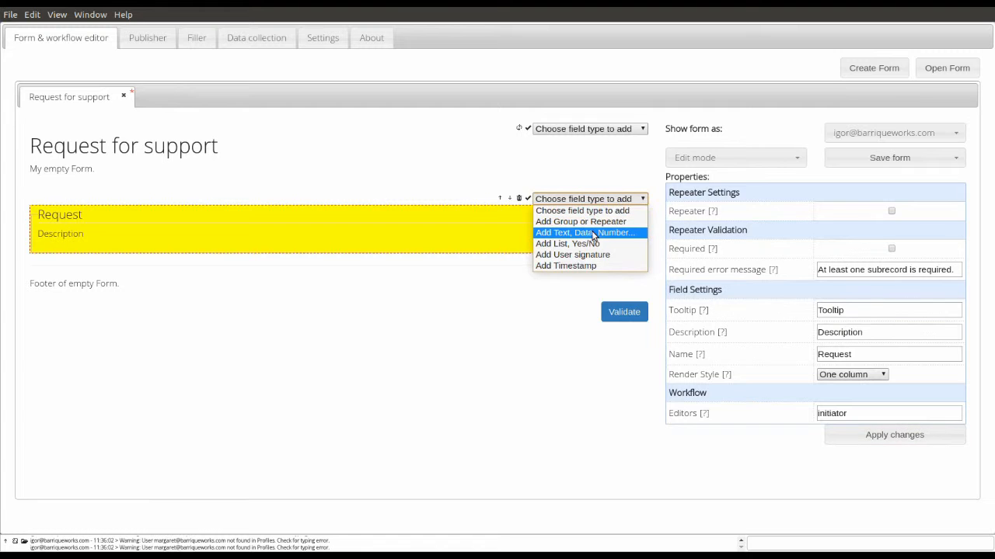
left_click(590, 232)
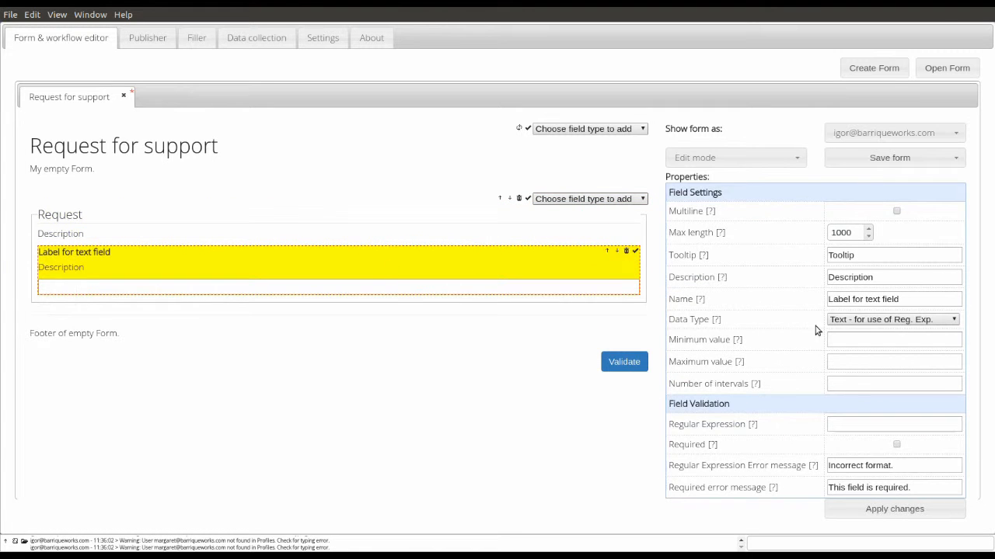
left_click_drag(908, 298, 830, 299)
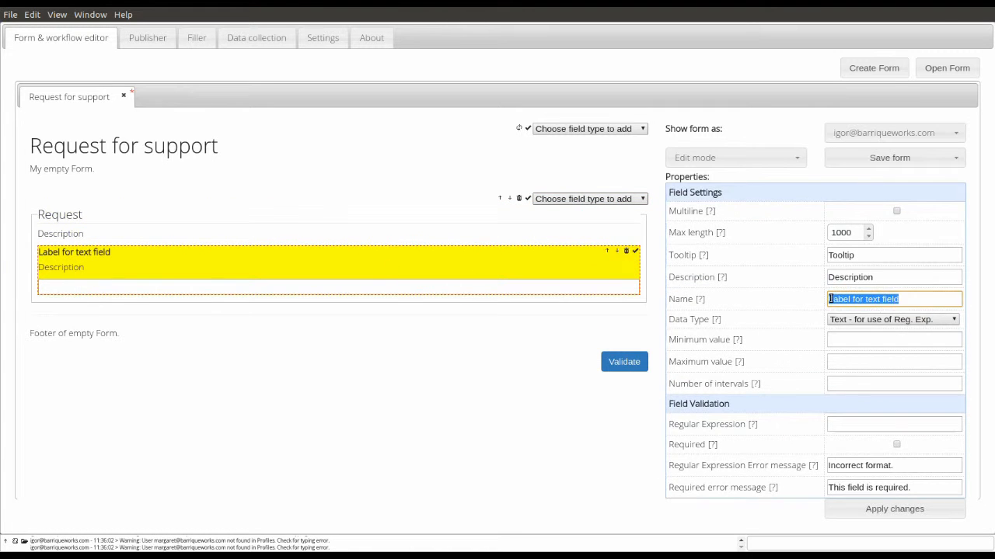
type("Customer")
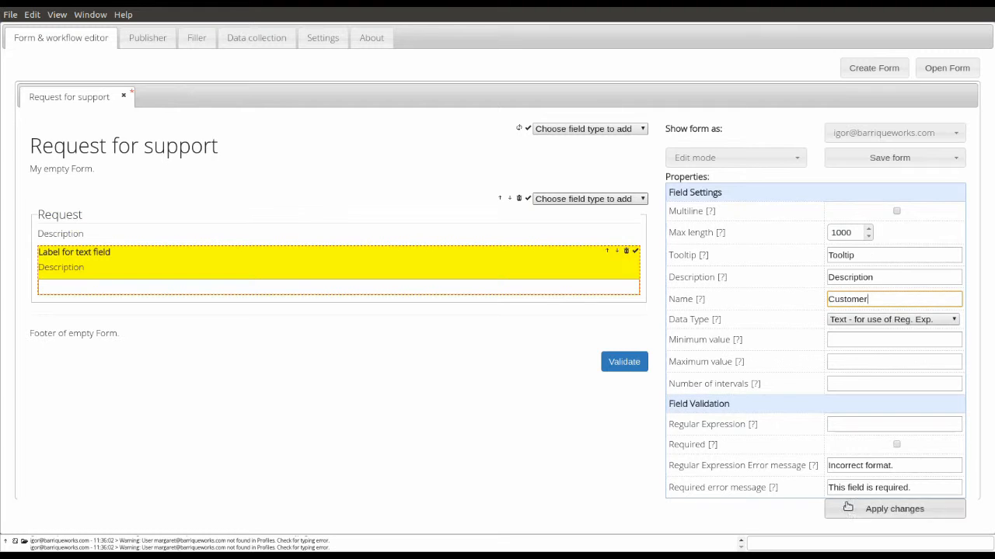
left_click(892, 511)
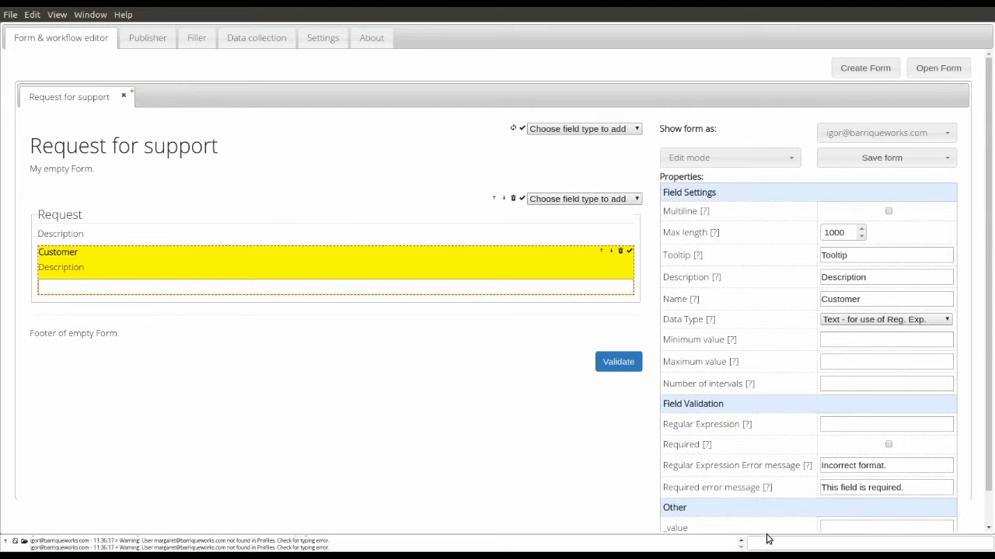
Step: Add a second text field to the Request group, make it multiline, name it "Details" and apply the changes
left_click(595, 199)
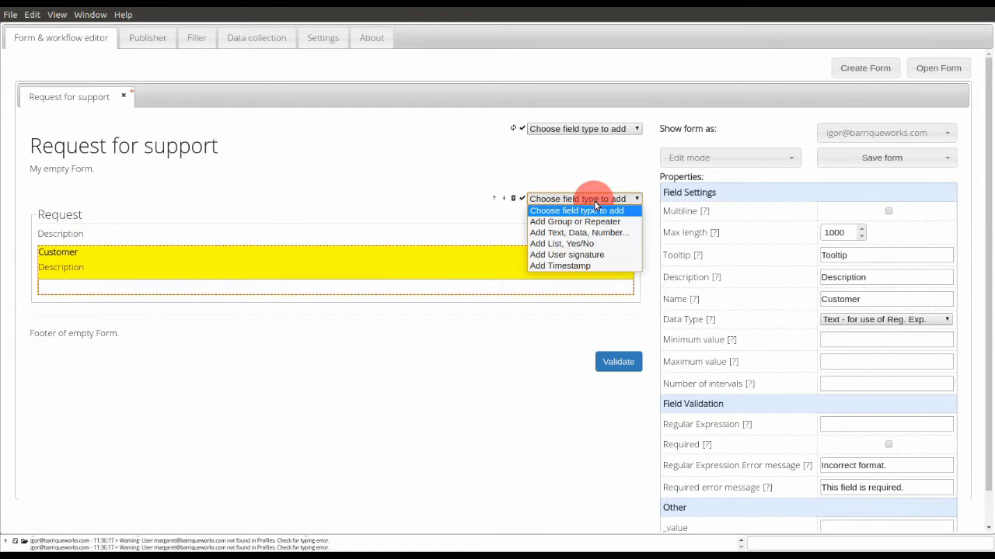
left_click(586, 233)
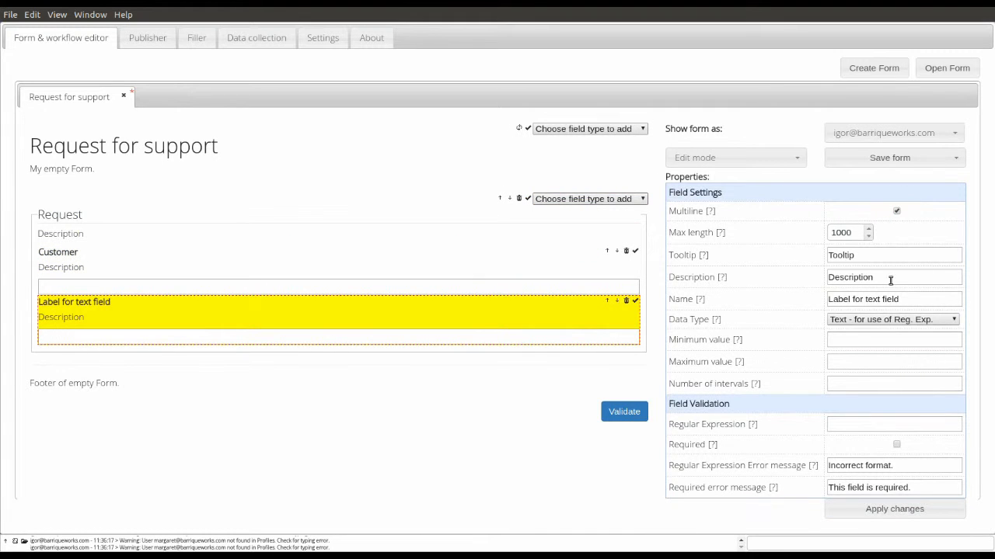
left_click_drag(908, 301, 804, 299)
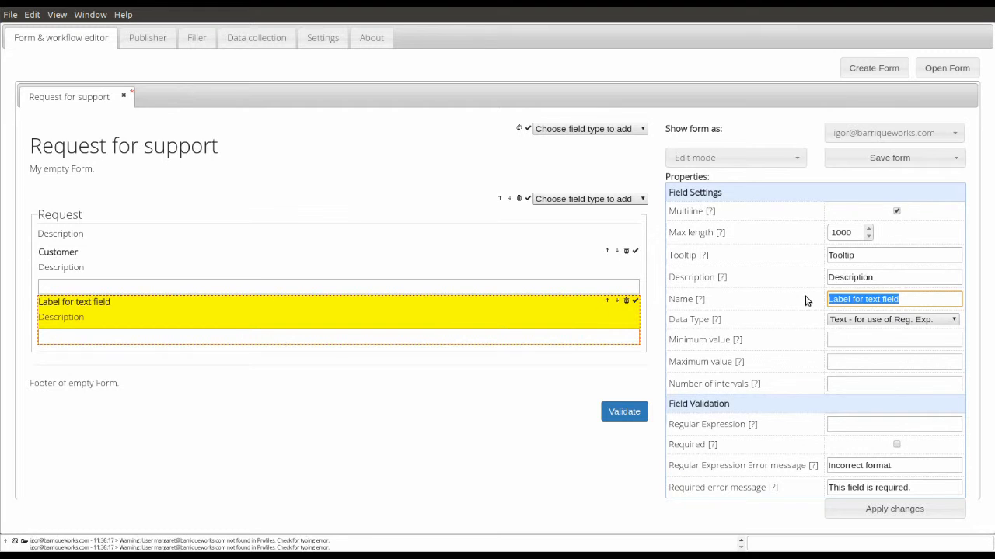
type("Details")
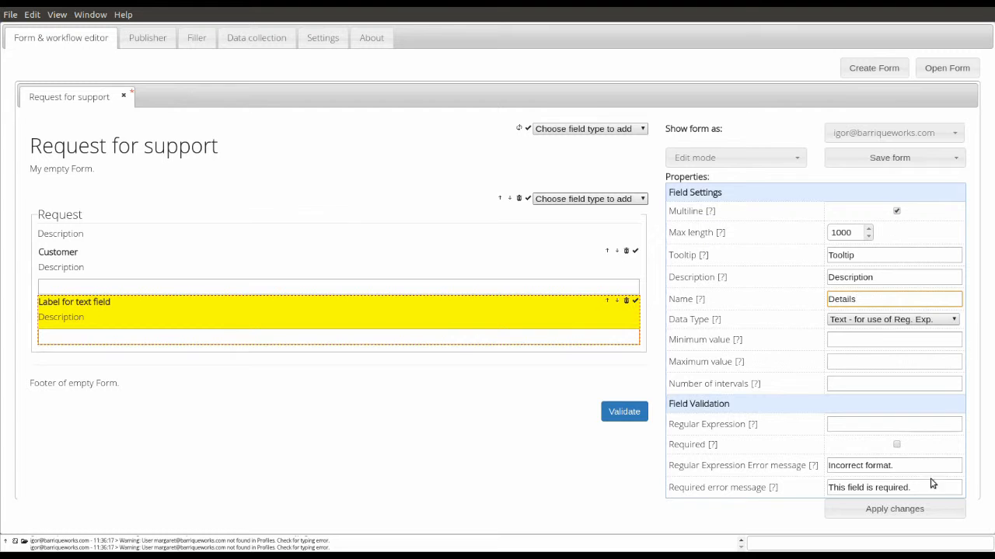
left_click(892, 508)
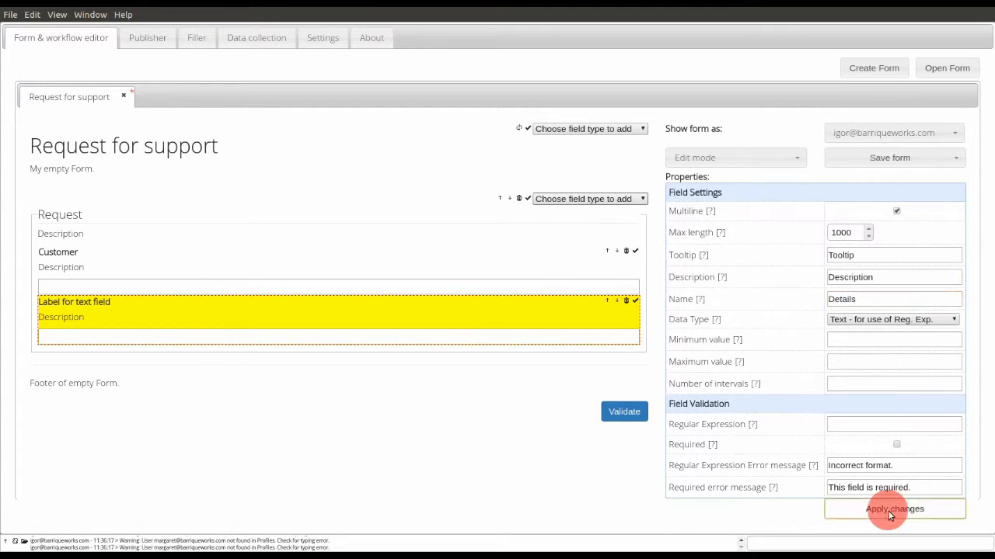
Step: Add a user signature field and a timestamp field to the Request group
left_click(596, 201)
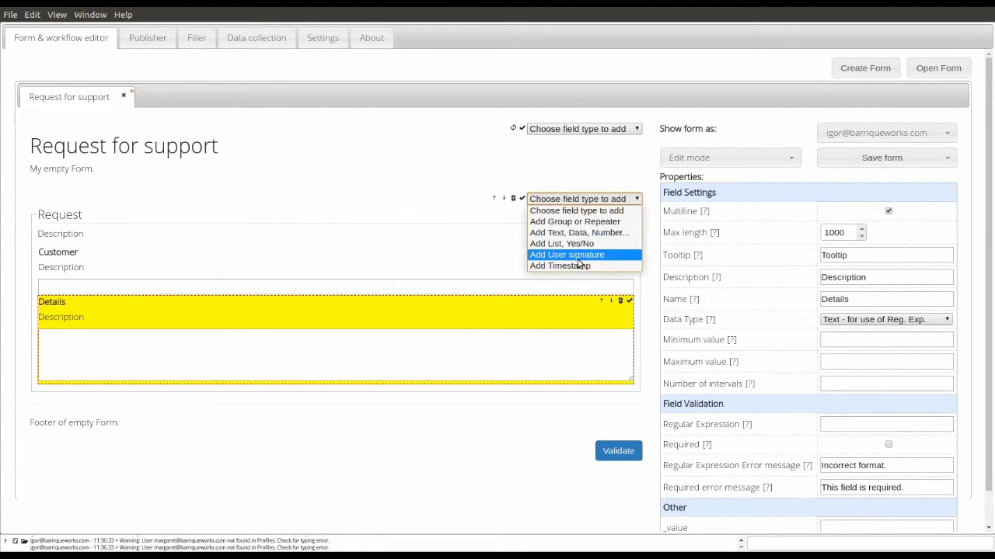
left_click(577, 256)
left_click(602, 200)
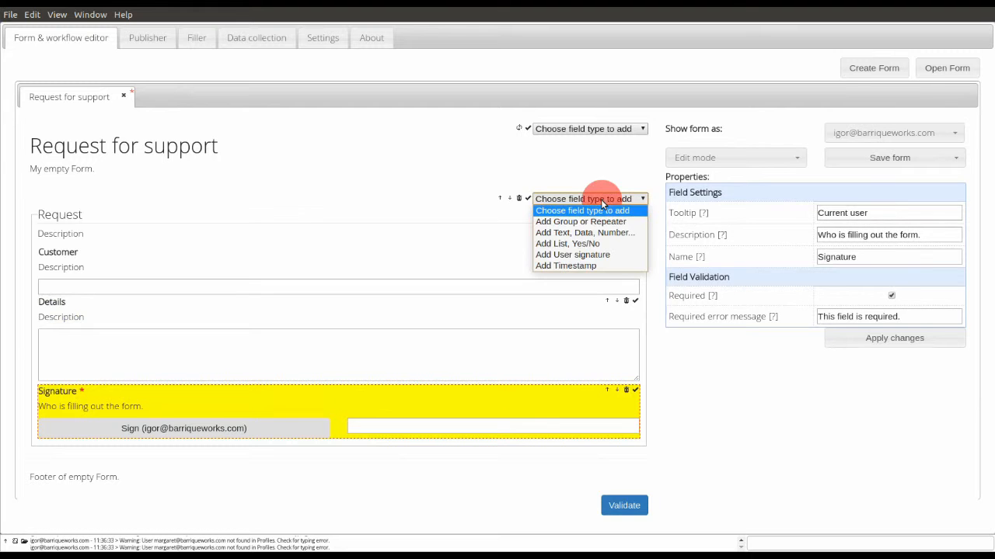
left_click(568, 267)
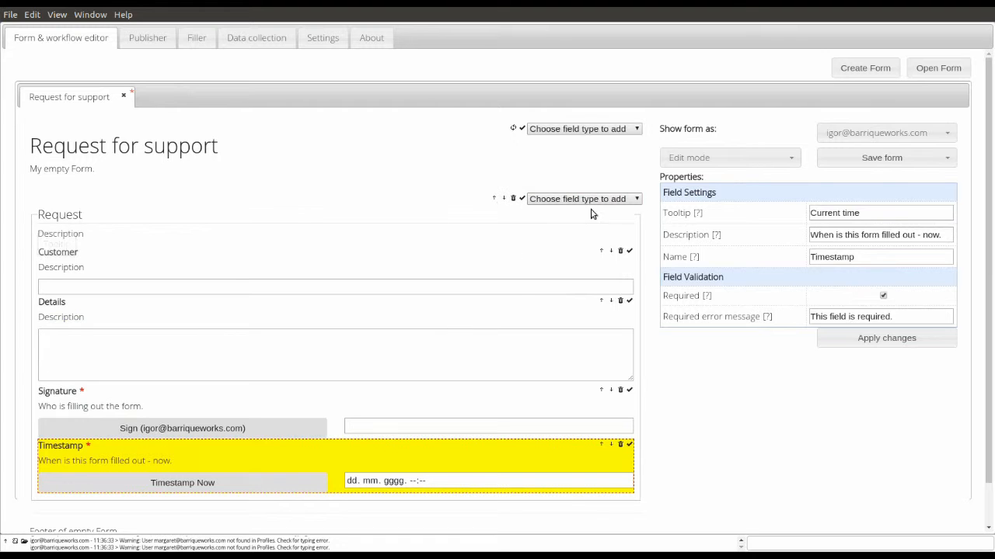
Step: Add a second group to the form, name it "Actions taken", make it a repeater and apply the changes
left_click(604, 130)
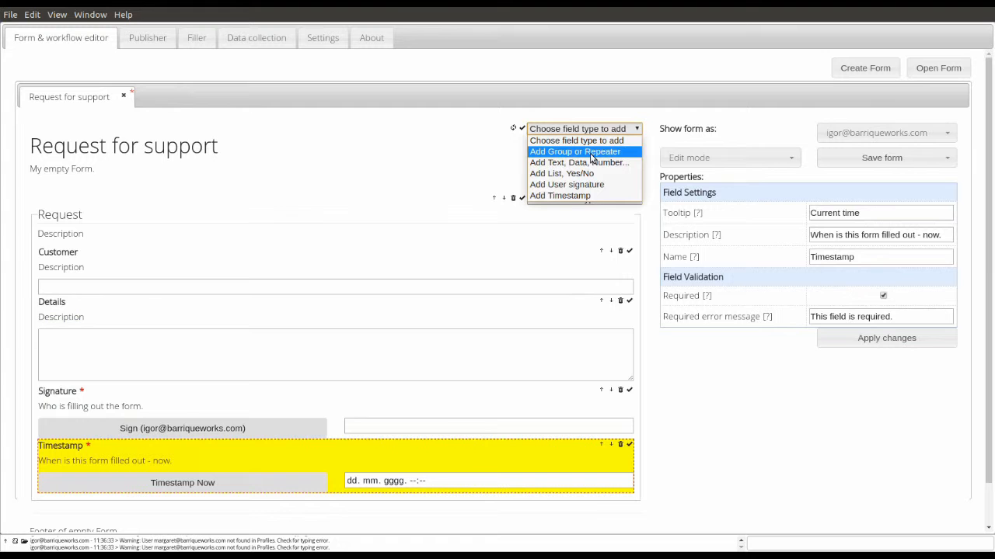
left_click(590, 153)
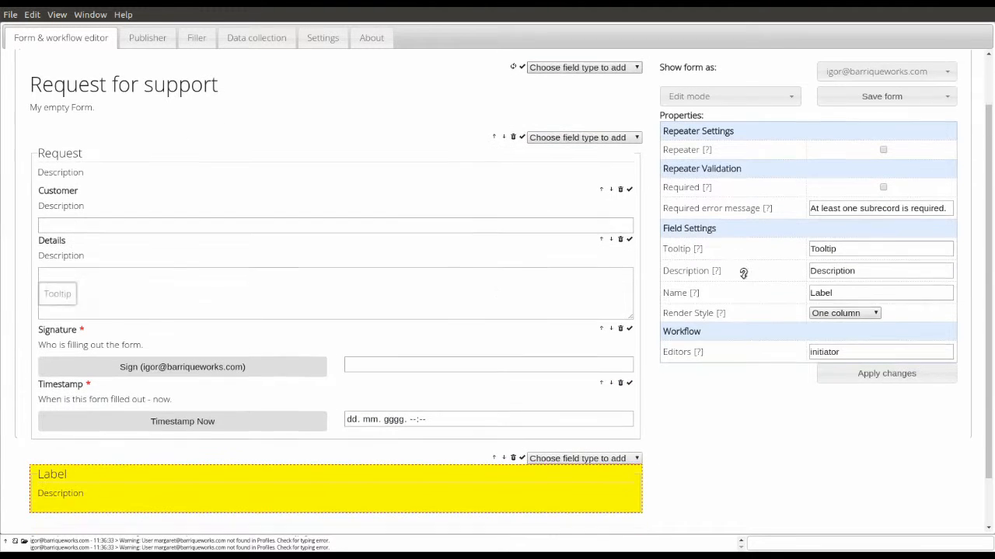
left_click_drag(861, 291, 794, 282)
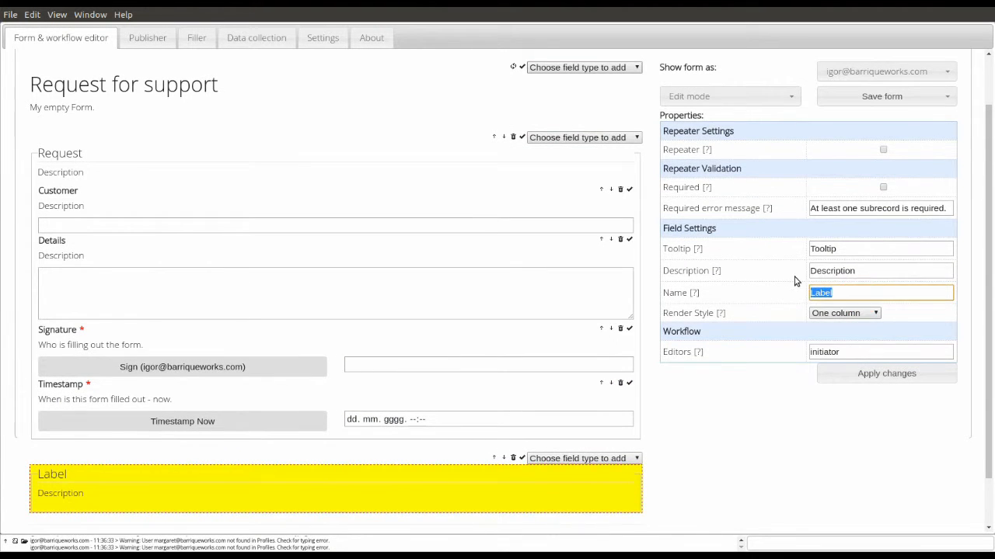
type("Actions taken")
left_click(884, 150)
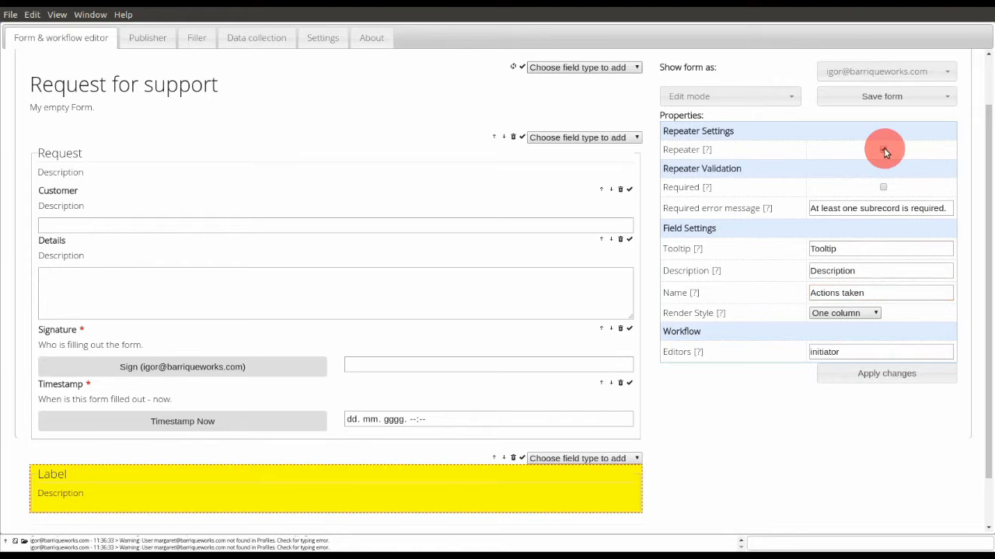
left_click(900, 383)
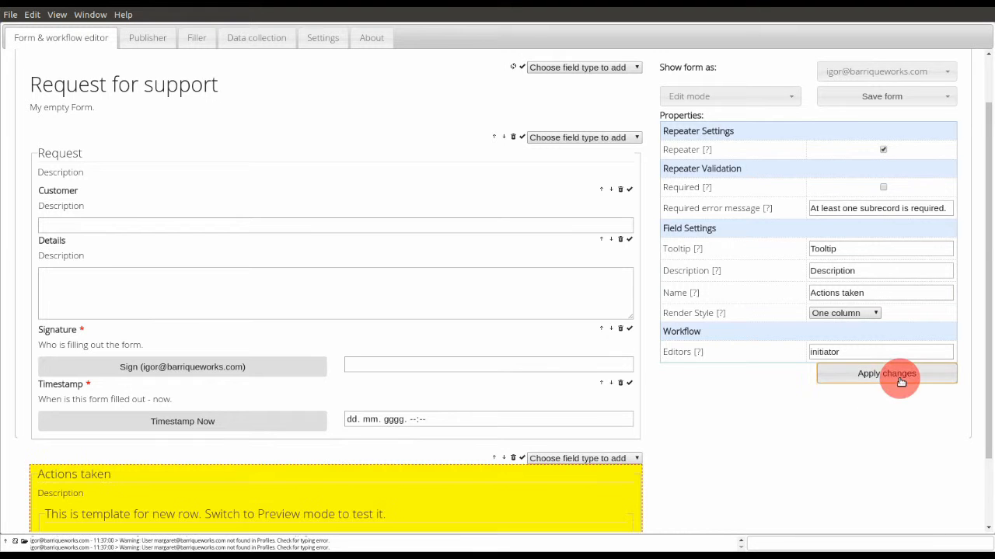
Step: Add a text field to the Actions taken group, name it "Description", make it multiline and apply the changes
scroll(628, 366, "down", 2)
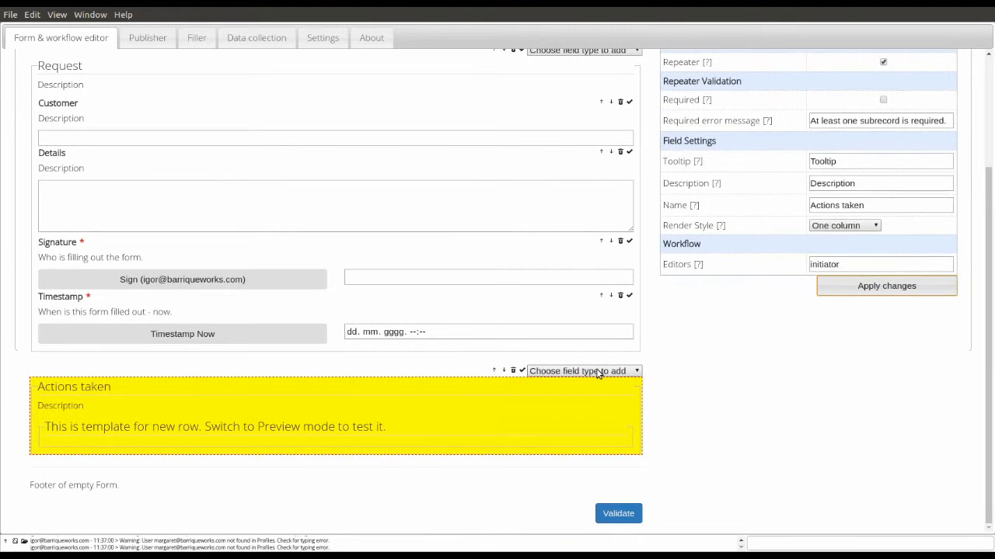
left_click(598, 373)
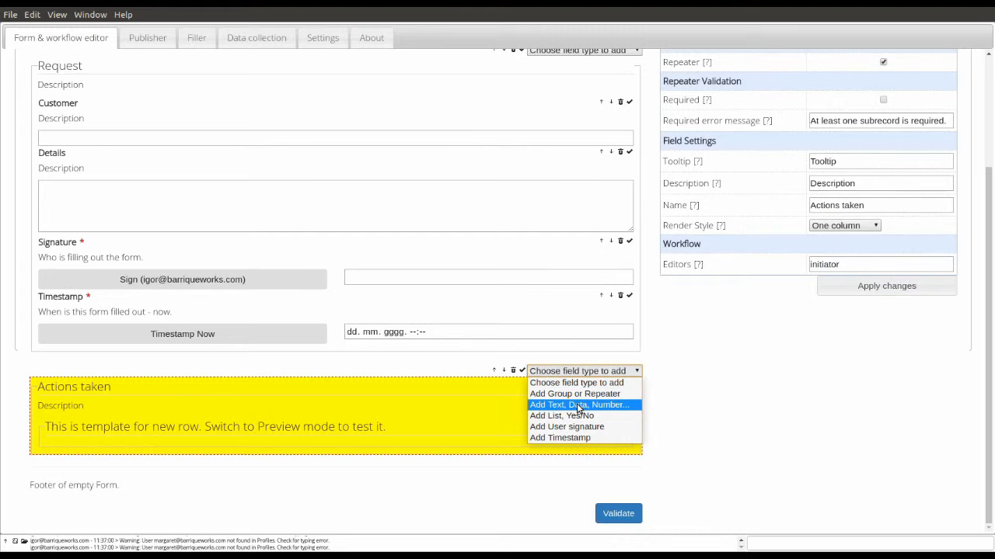
left_click(577, 405)
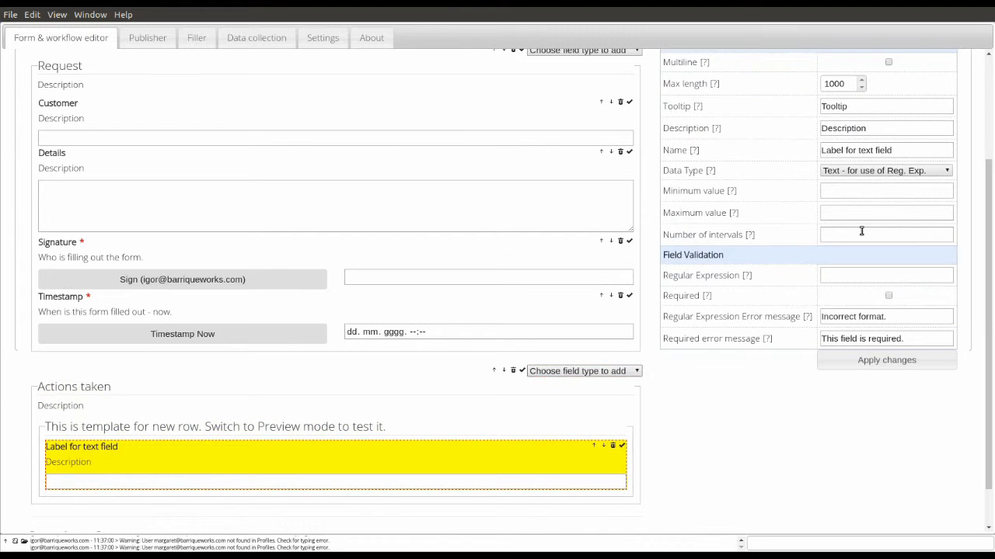
left_click_drag(909, 150, 811, 150)
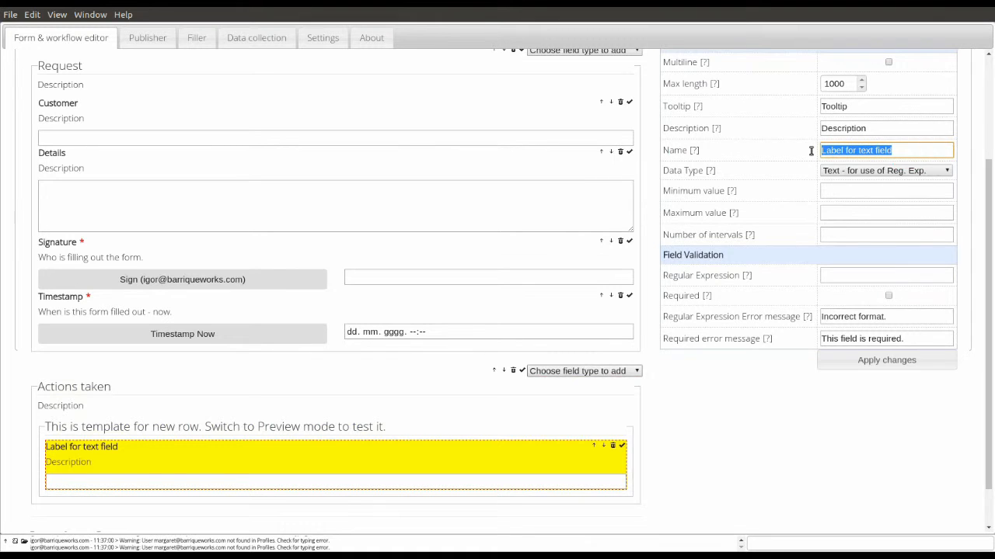
type("Description")
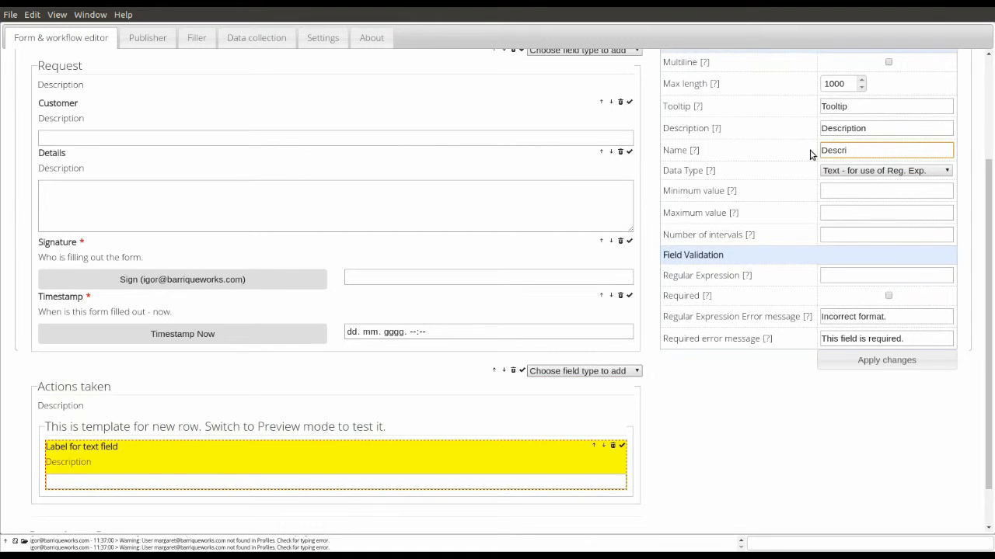
left_click(889, 62)
left_click(864, 362)
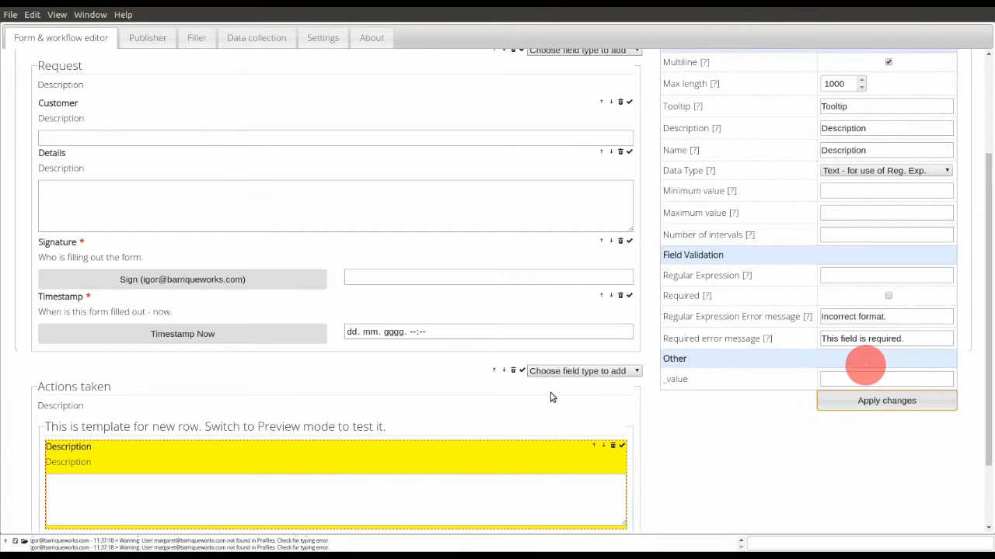
Step: Add a user signature field and a timestamp field to the Actions taken group
scroll(594, 398, "down", 2)
left_click(575, 282)
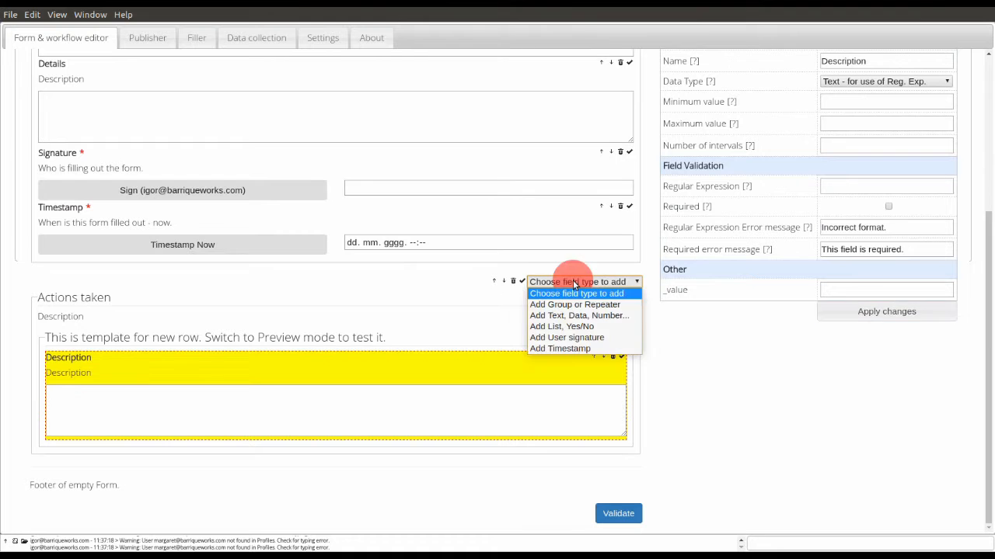
left_click(561, 338)
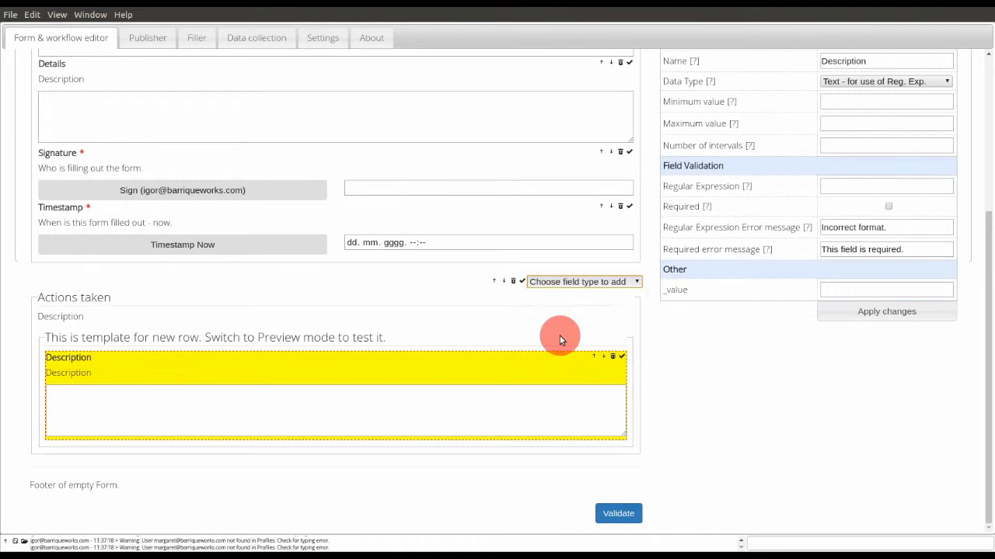
left_click(588, 283)
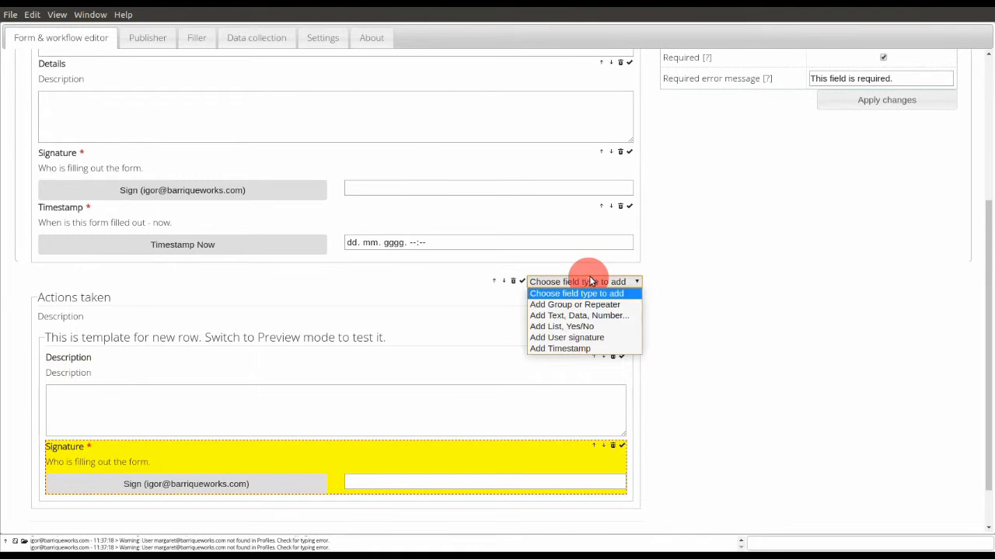
left_click(568, 349)
scroll(658, 460, "down", 2)
scroll(658, 459, "down", 1)
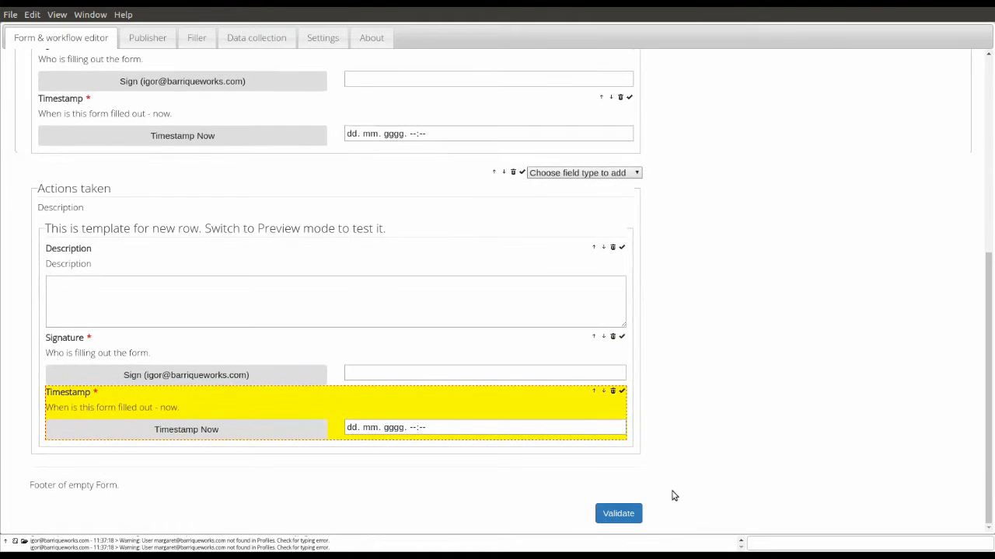
Step: Show the form in preview mode as the initiator
scroll(765, 446, "up", 10)
left_click(745, 158)
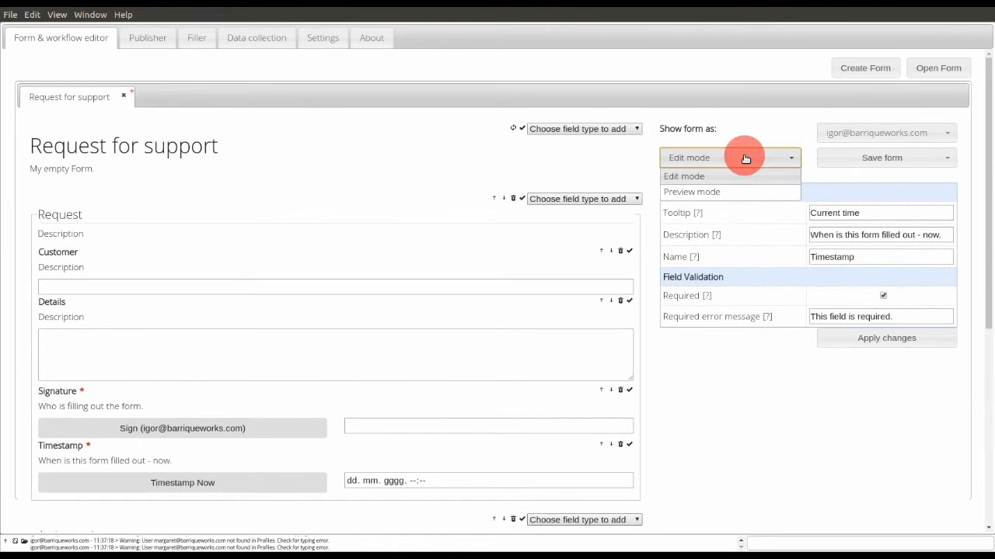
left_click(718, 193)
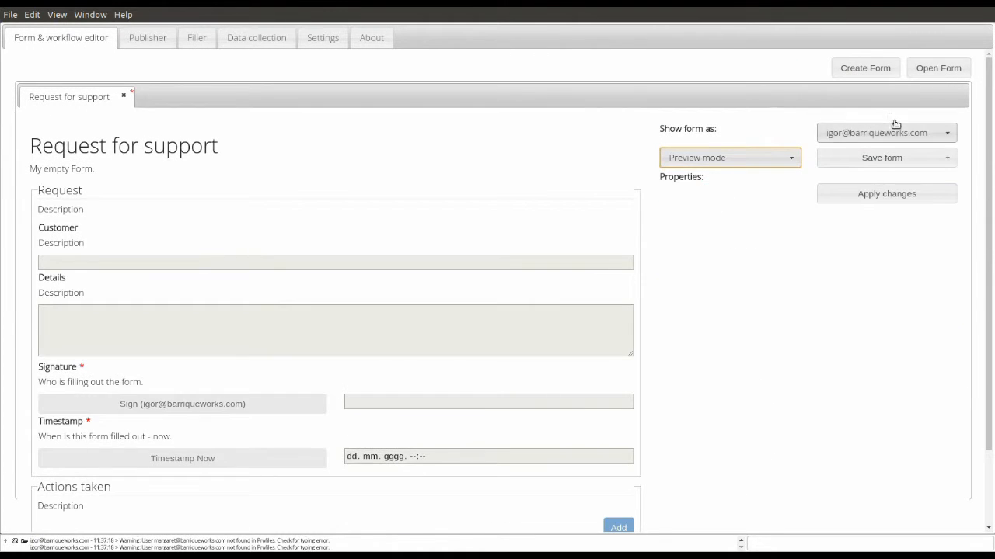
left_click(911, 134)
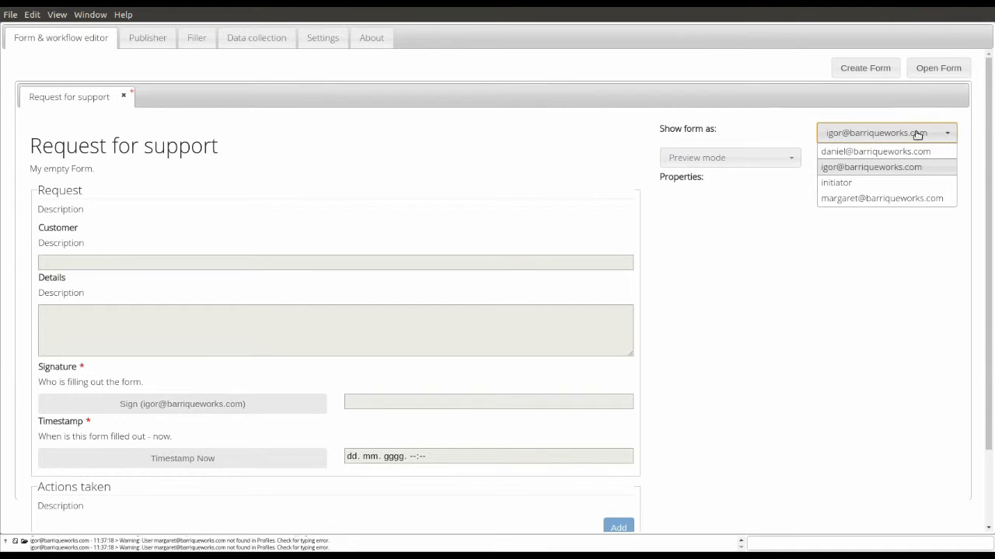
left_click(855, 184)
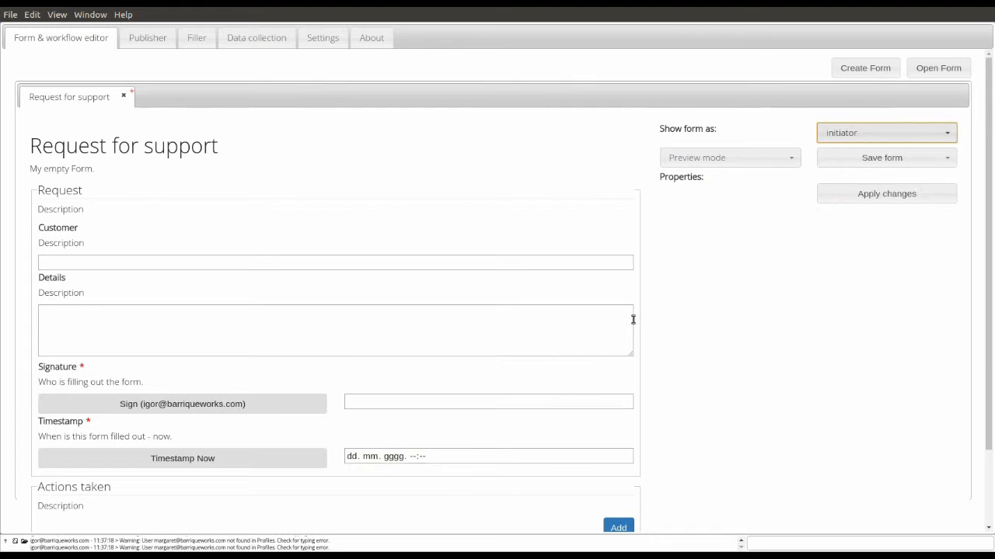
Step: Test the Actions taken repeater by adding two rows and removing both of them
scroll(721, 352, "down", 2)
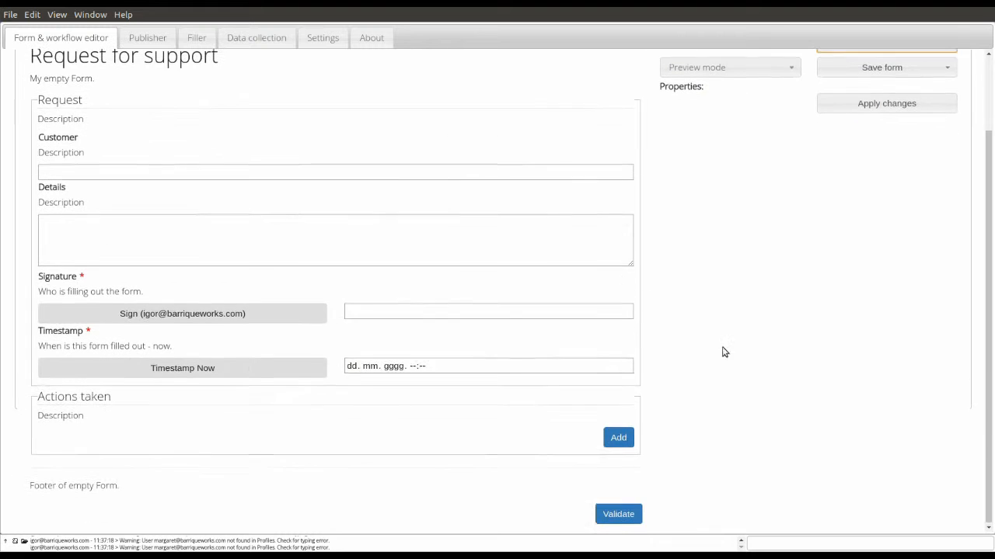
left_click(615, 437)
scroll(729, 356, "down", 5)
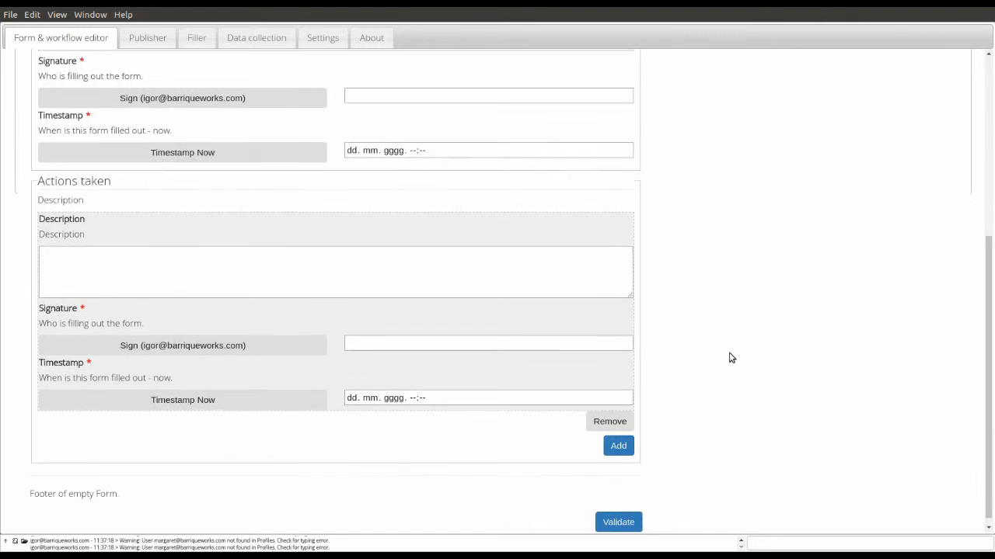
left_click(610, 451)
scroll(762, 443, "down", 5)
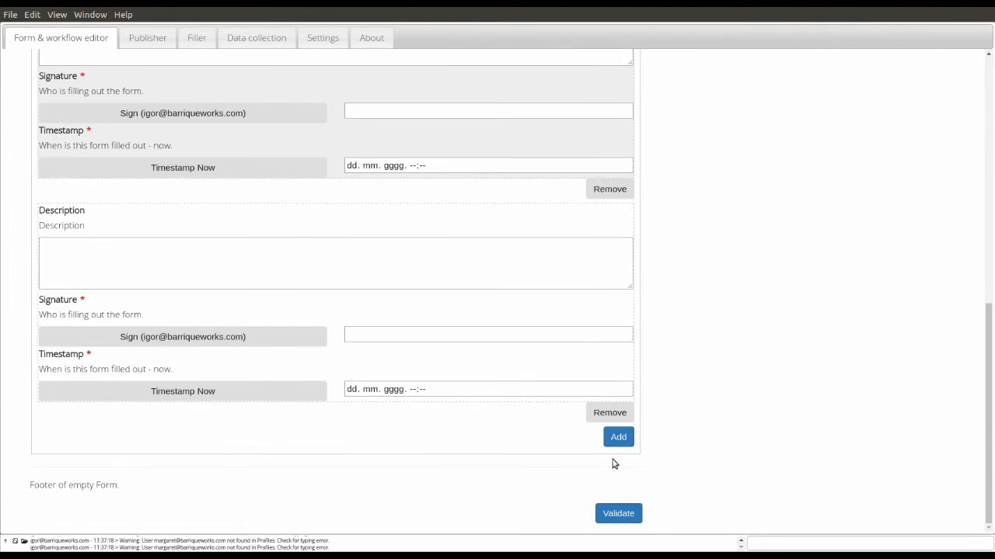
left_click(611, 416)
left_click(609, 413)
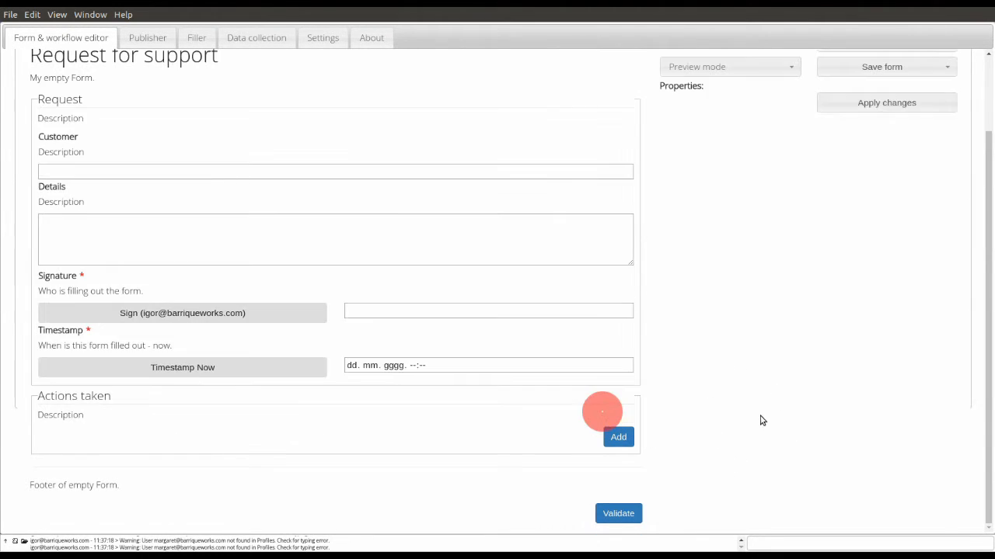
scroll(761, 420, "up", 3)
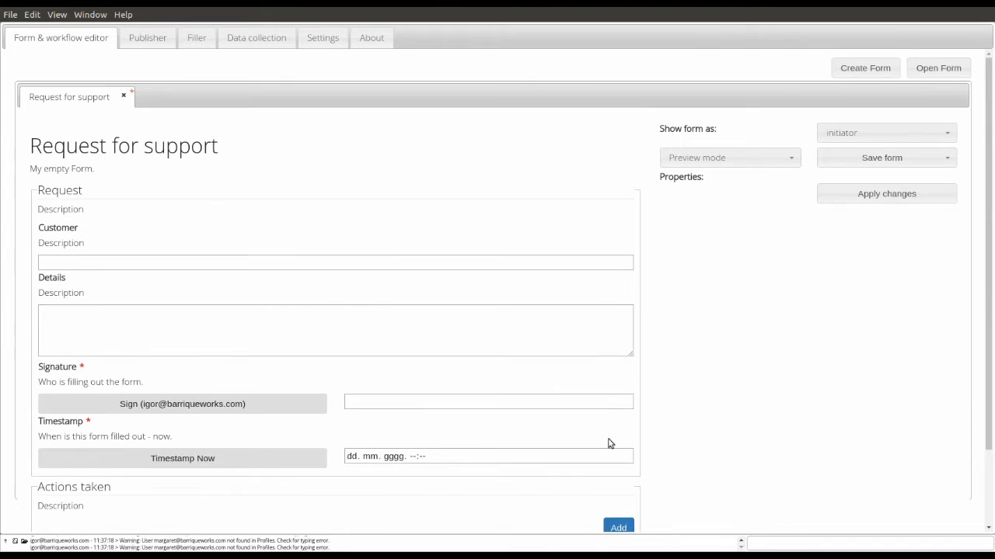
Step: Save the Request for support form to the published forms folder, and create and publish its packages
left_click(887, 159)
left_click(900, 193)
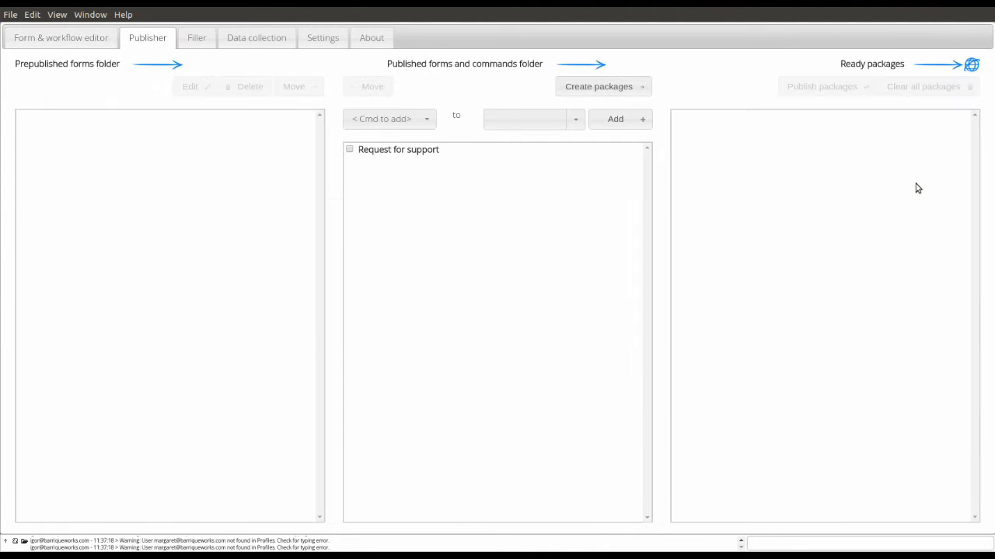
mouse_move(417, 155)
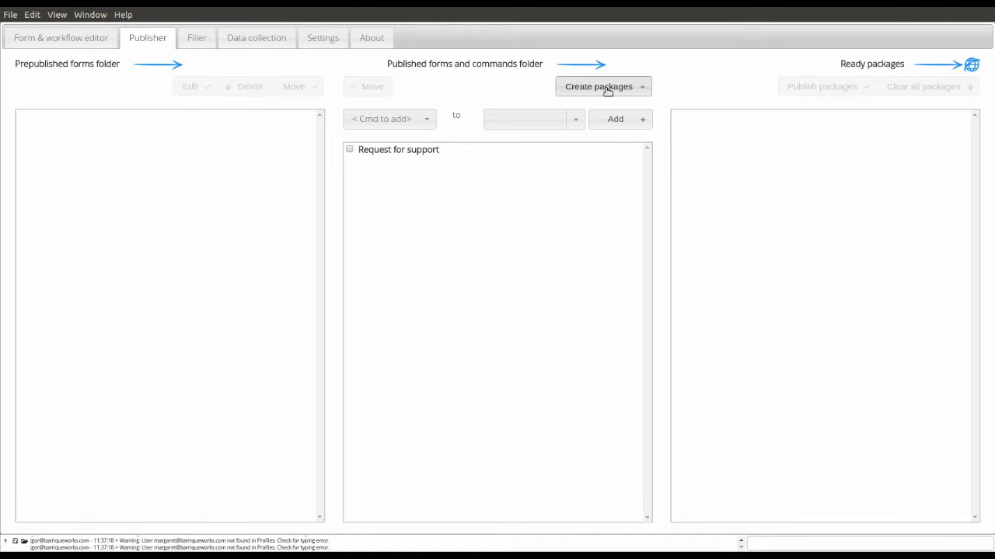
left_click(607, 89)
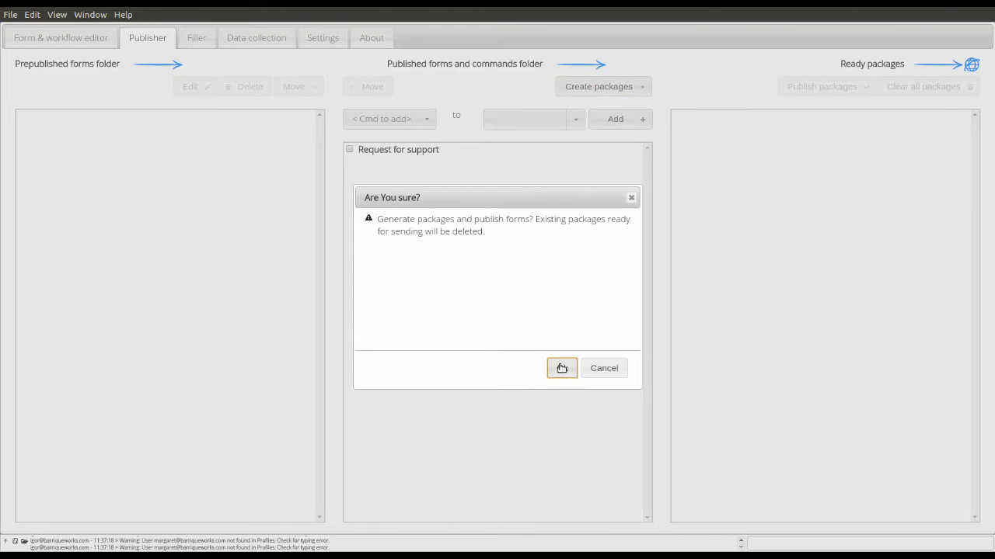
left_click(561, 365)
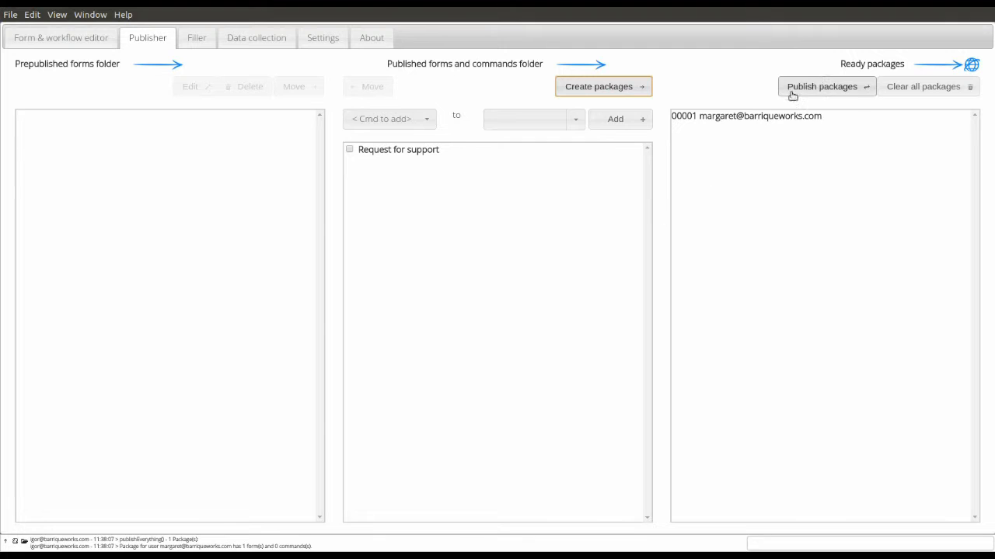
left_click(828, 87)
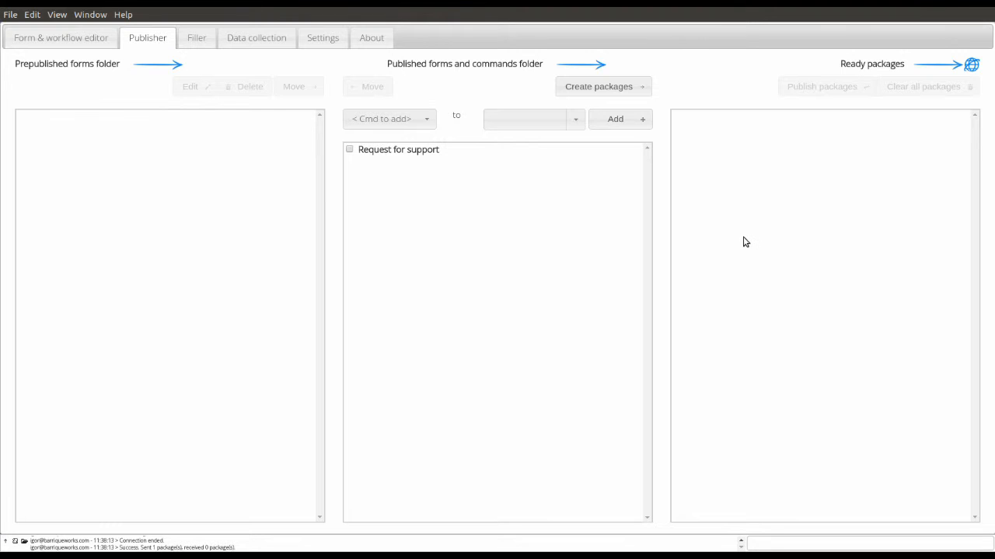
Step: Switch the active profile from the main one to the customer support employee who receives the form
left_click(323, 38)
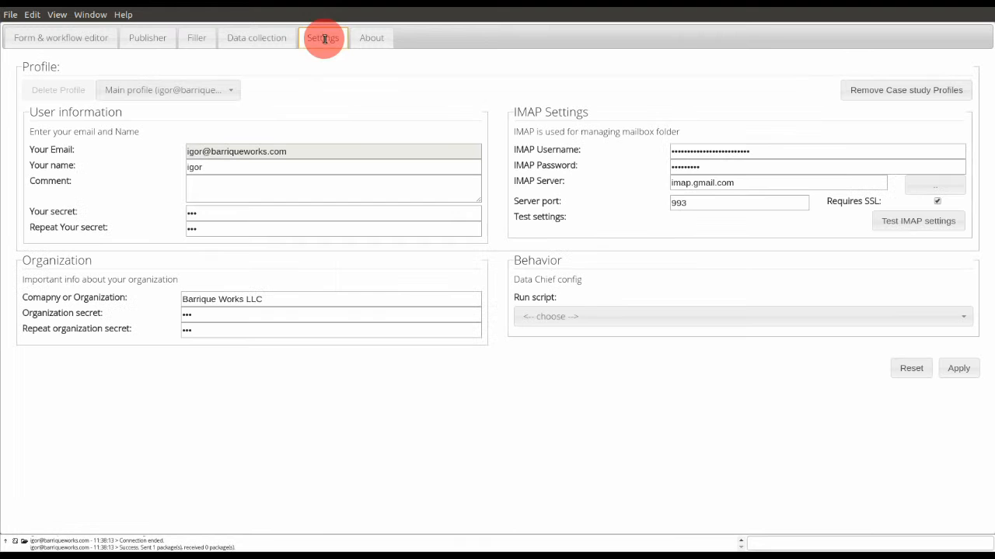
left_click(170, 90)
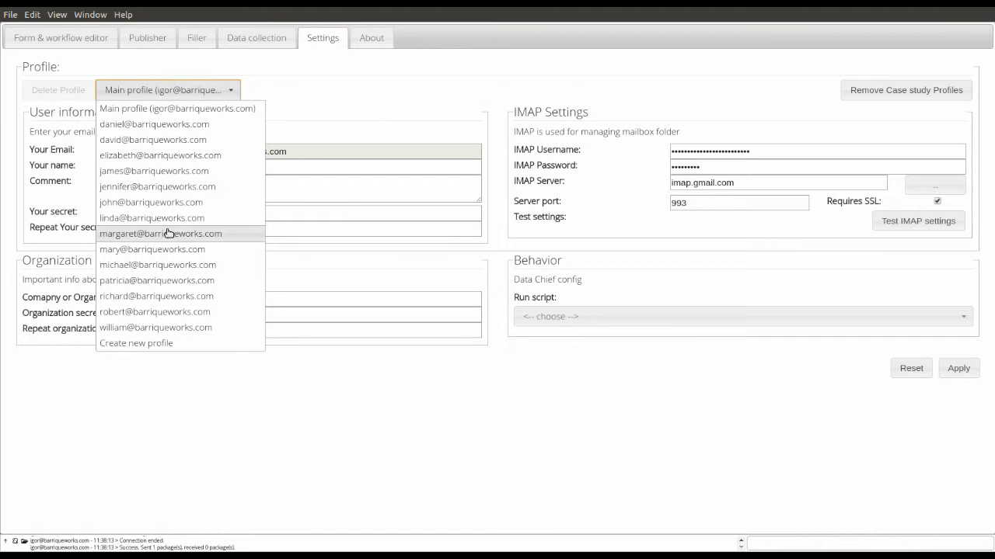
left_click(167, 230)
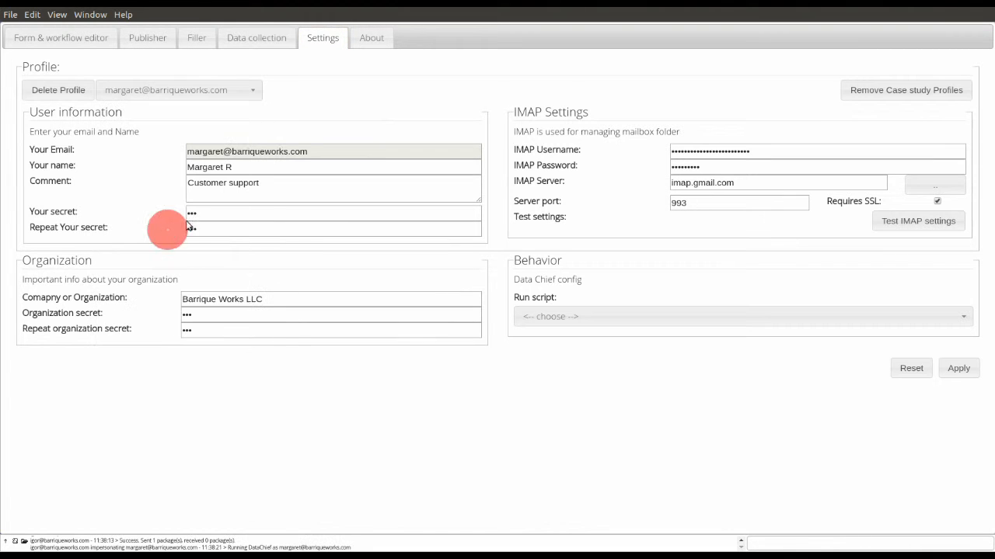
Step: Receive the published forms in the Filler and open the new Request for support form
left_click(197, 45)
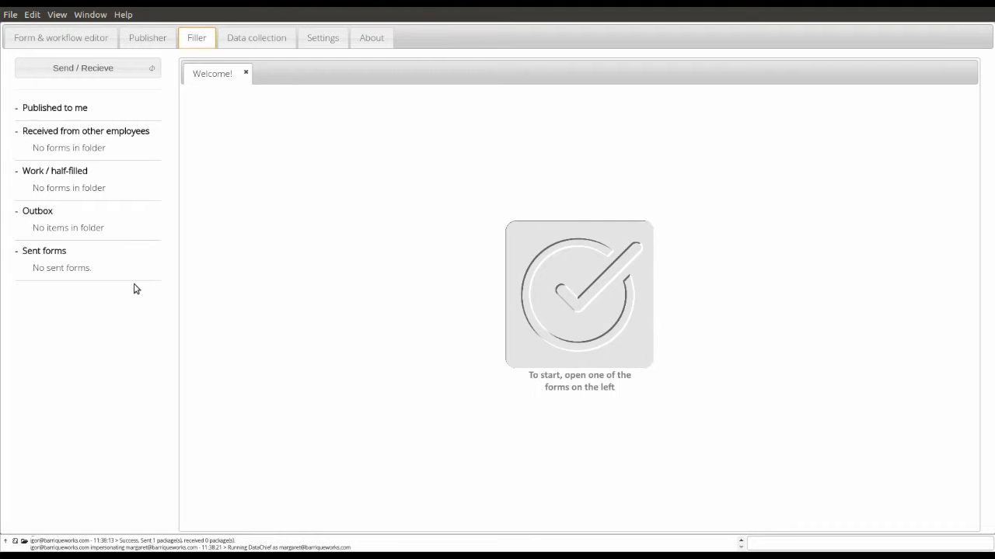
left_click(128, 70)
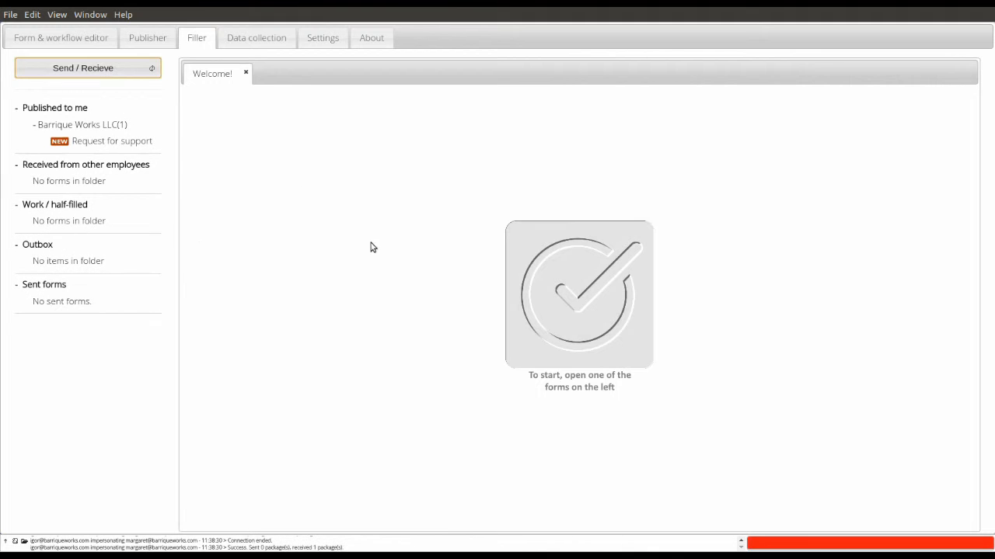
left_click(89, 143)
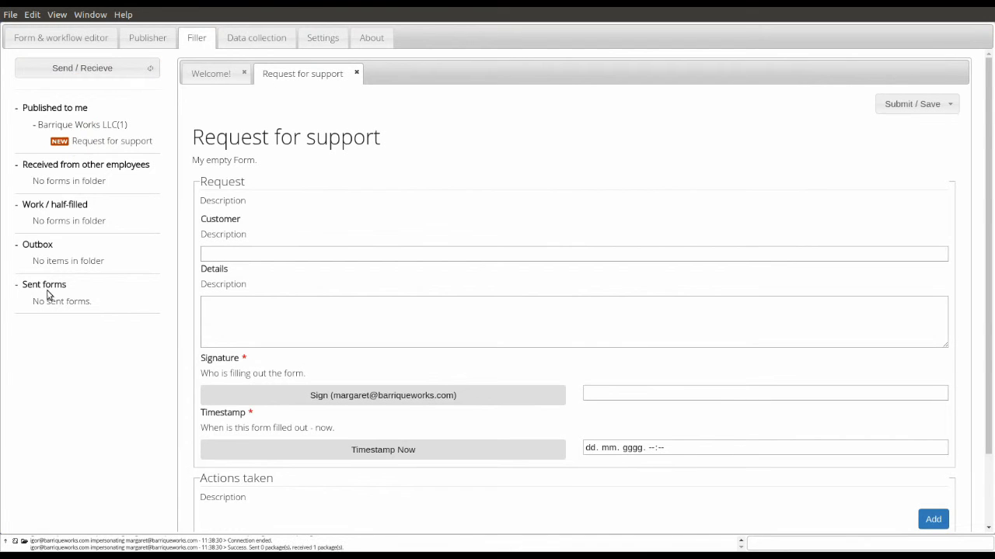
Step: Fill in the Request group with customer "My Winery" and details "Plugs don't fit for delivery" plus the delivery number, then sign and timestamp it
left_click(211, 253)
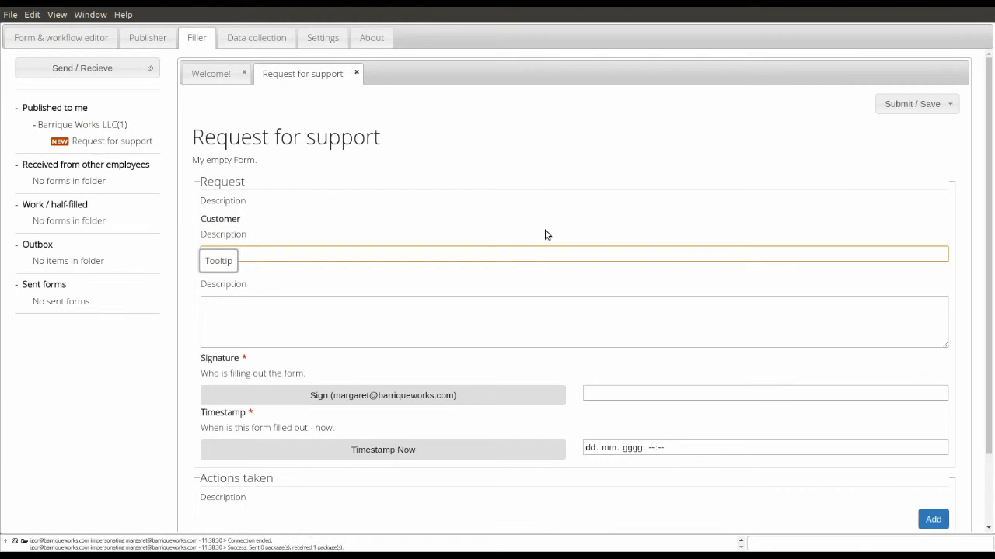
left_click(229, 301)
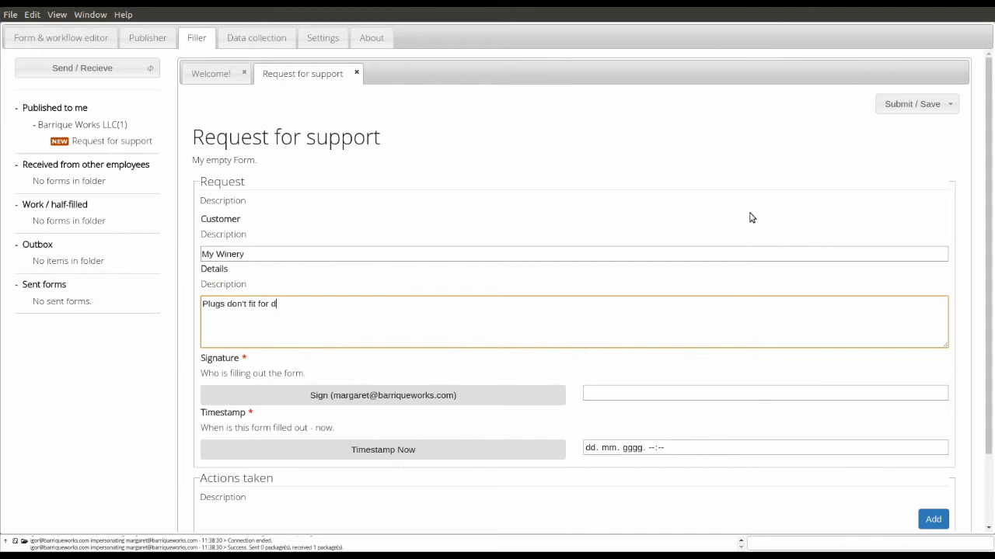
type("elivery 11123")
left_click(414, 397)
left_click(457, 453)
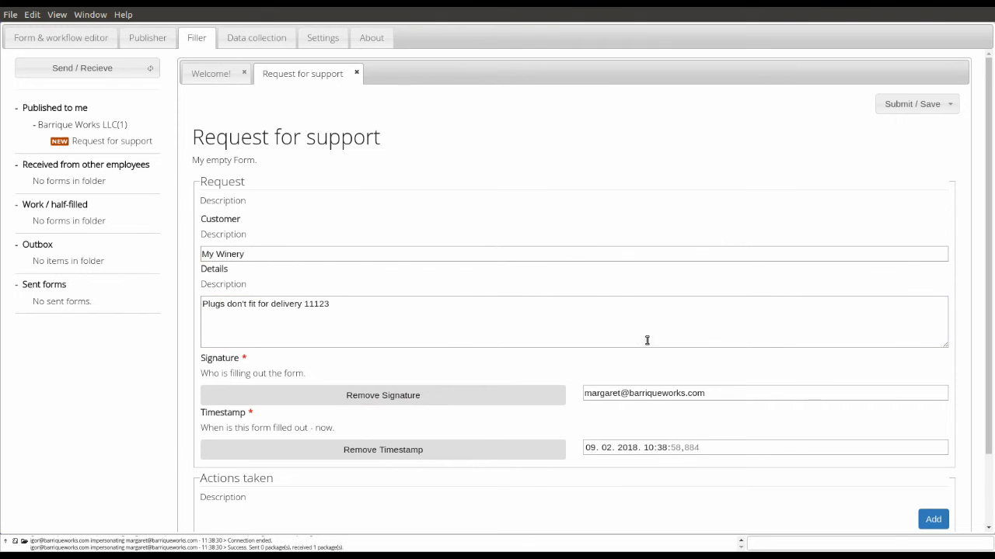
Step: Add an Actions taken entry described as "Purchasing process changed", and sign and timestamp it
scroll(555, 335, "down", 2)
scroll(437, 440, "down", 1)
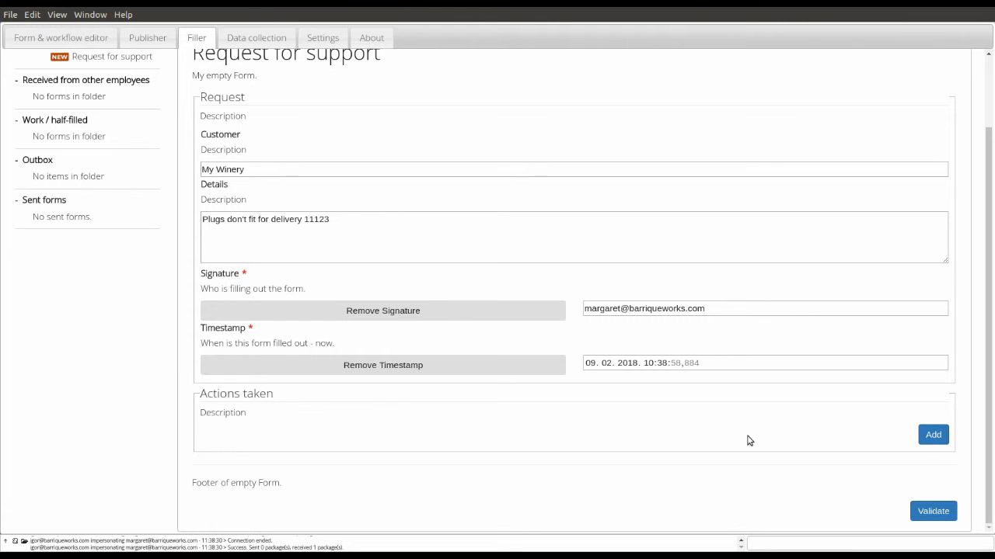
left_click(931, 436)
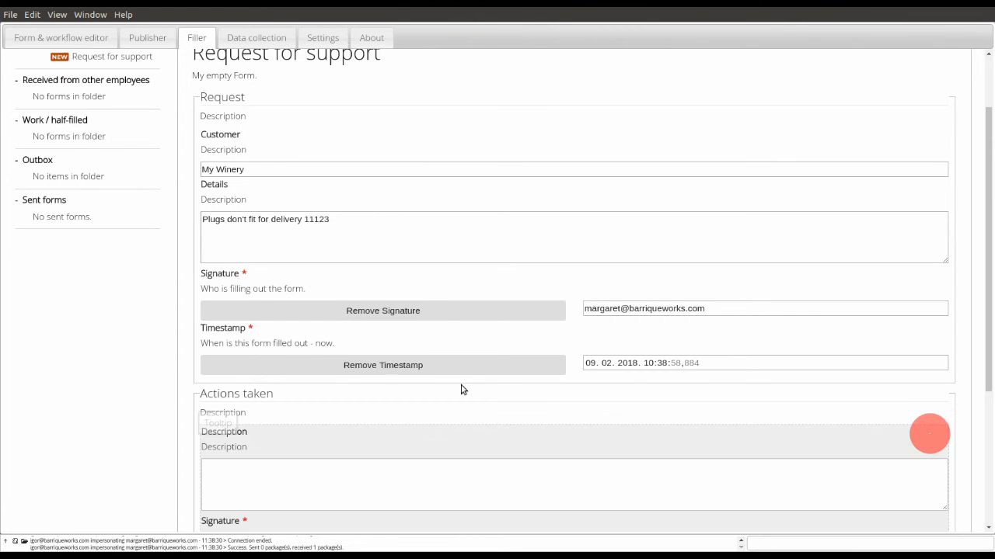
scroll(271, 409, "down", 3)
left_click(229, 346)
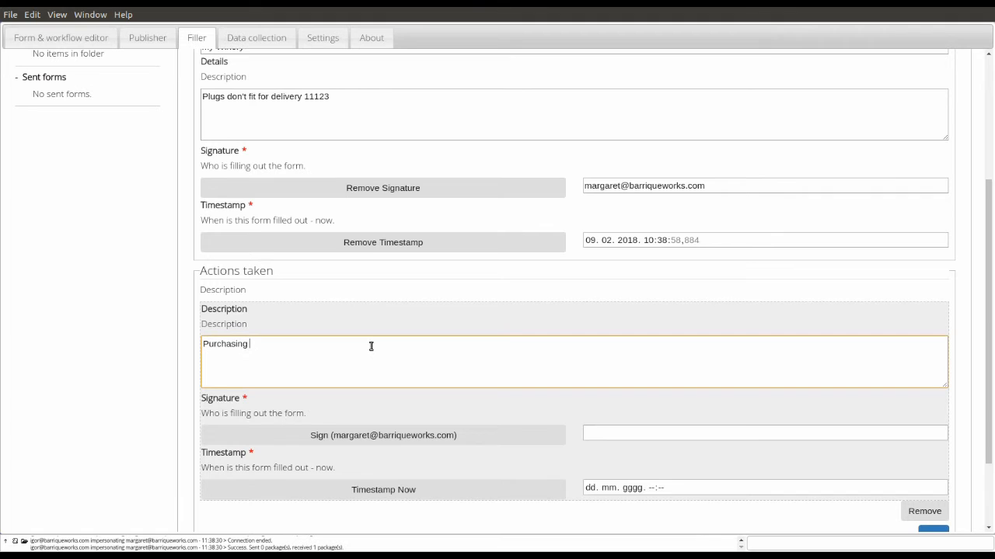
type("Purchasing process changed")
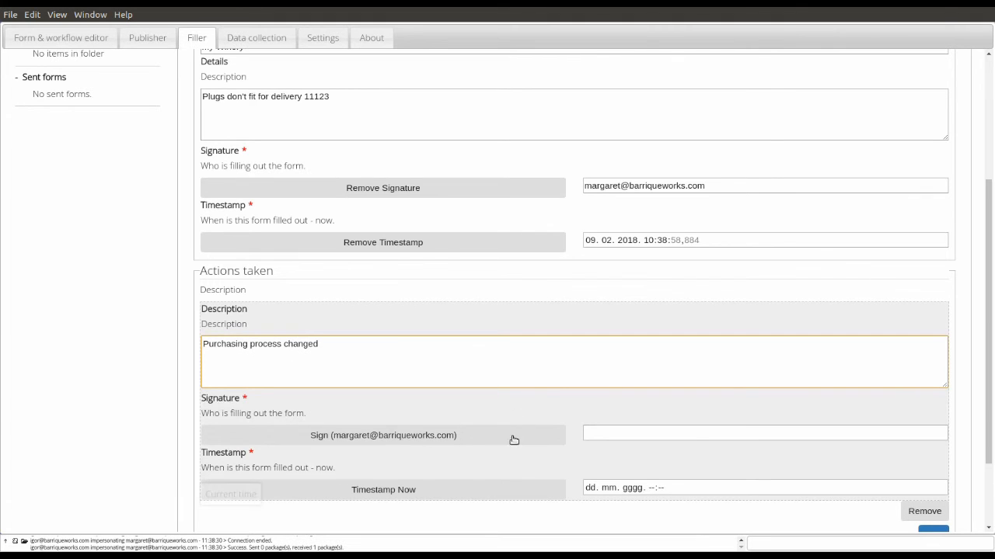
left_click(512, 436)
left_click(504, 496)
Step: Submit the completed Request for support form and send it out from the outbox
scroll(804, 444, "down", 3)
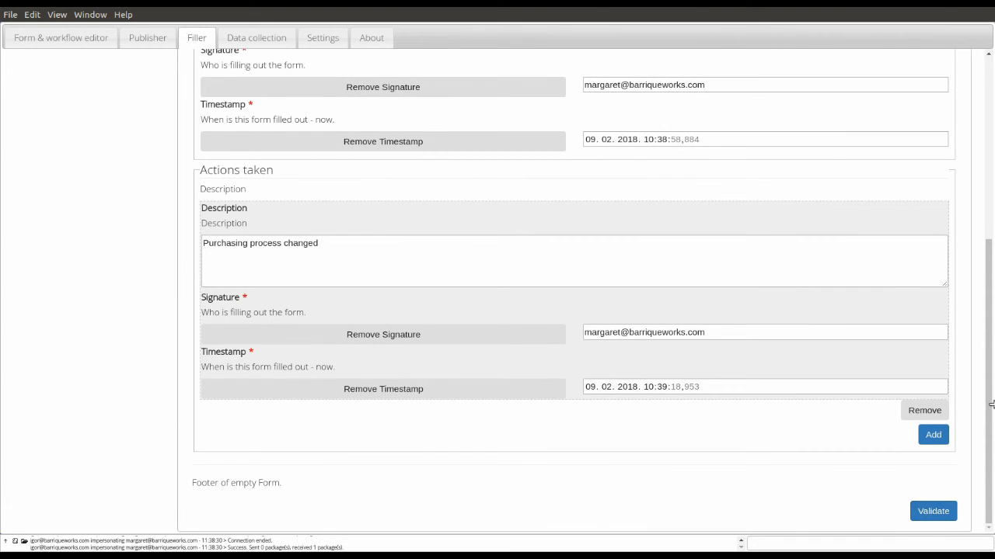
left_click_drag(990, 404, 925, 80)
left_click(913, 103)
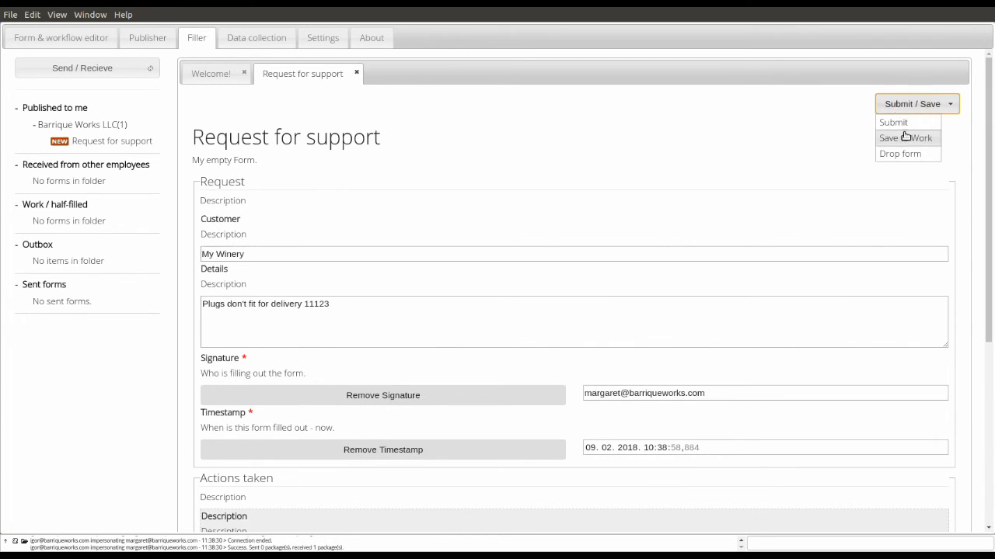
left_click(907, 127)
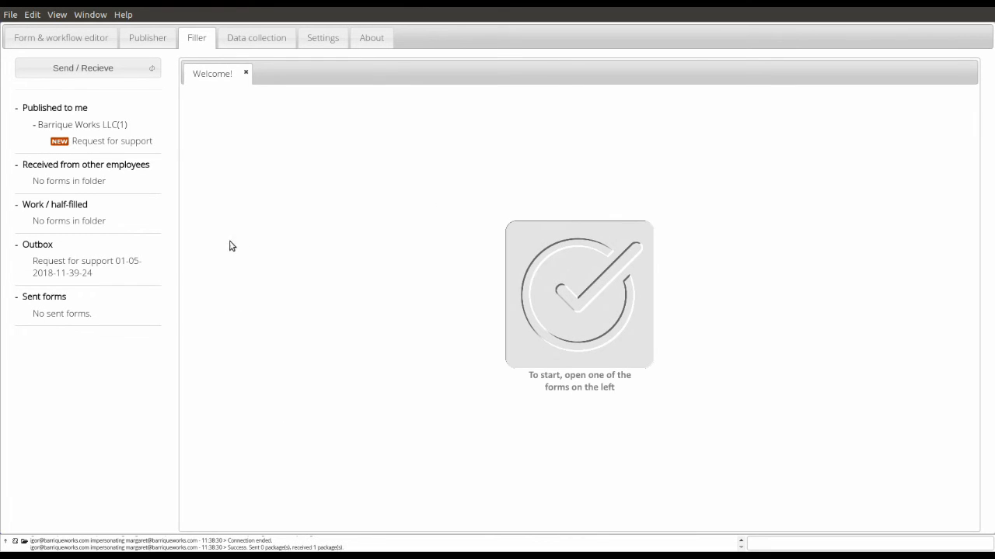
left_click(73, 68)
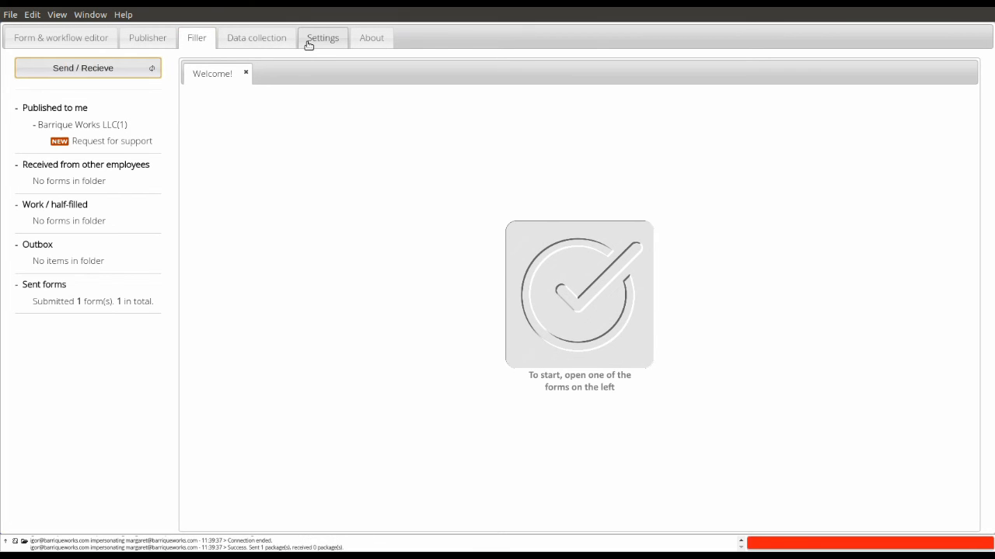
Step: Open the submitted Request for support form from the collected data
left_click(243, 44)
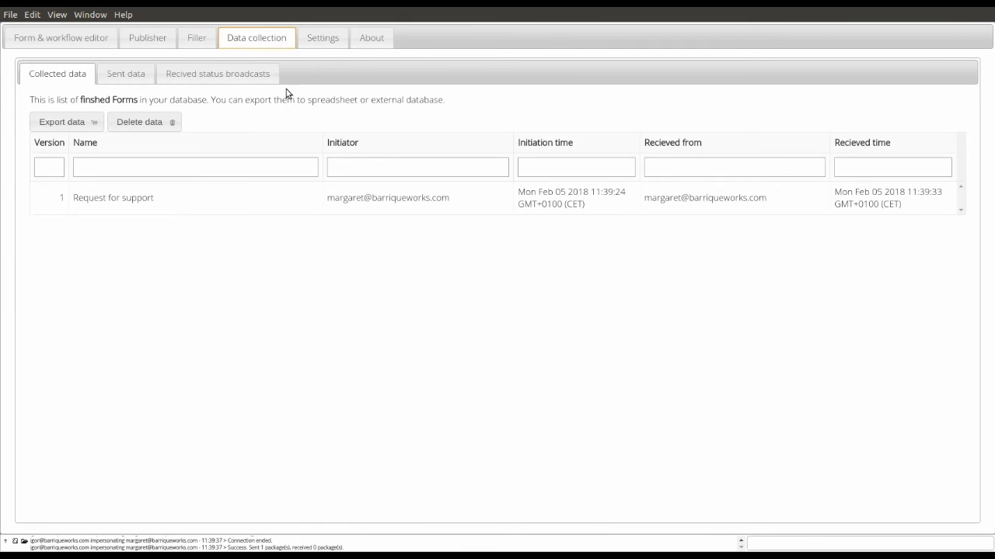
left_click(142, 197)
double_click(143, 197)
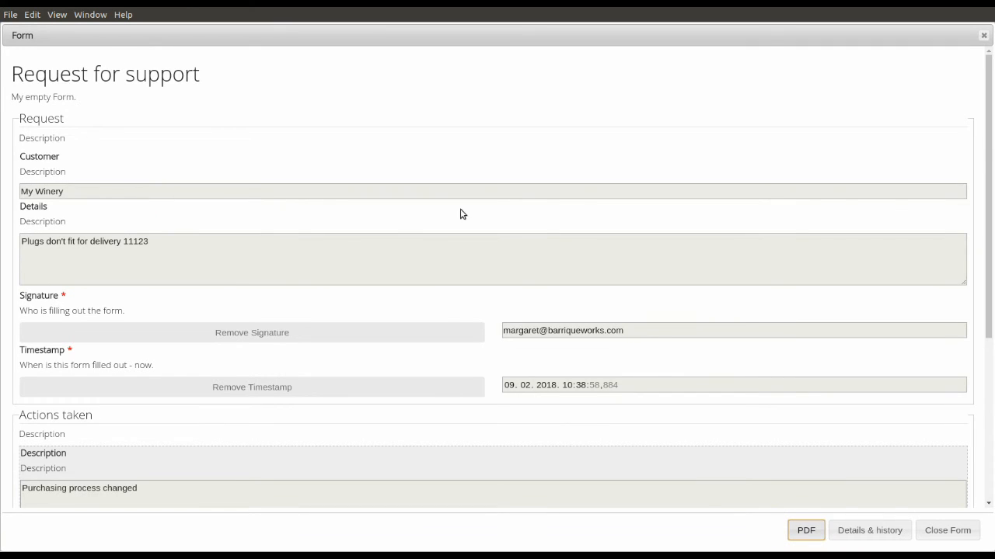
Step: Examine the collected form's details and history, including its publishing settings and workflow graph
left_click(902, 533)
scroll(553, 337, "down", 3)
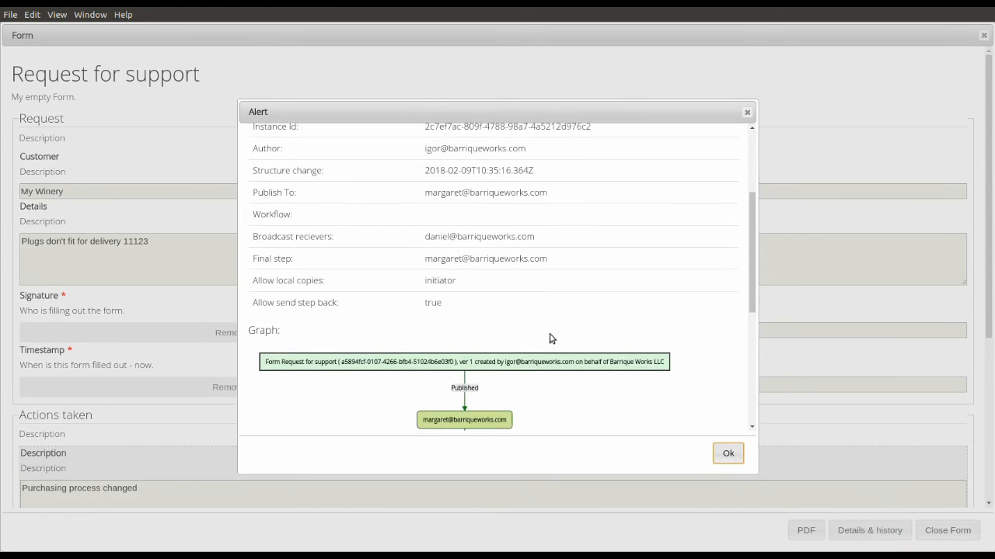
scroll(549, 338, "down", 3)
scroll(614, 407, "down", 1)
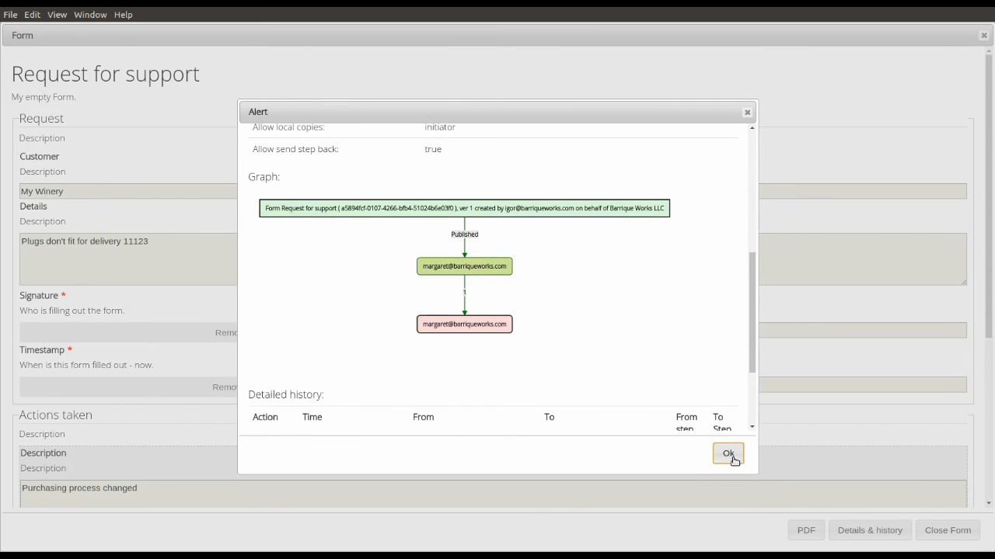